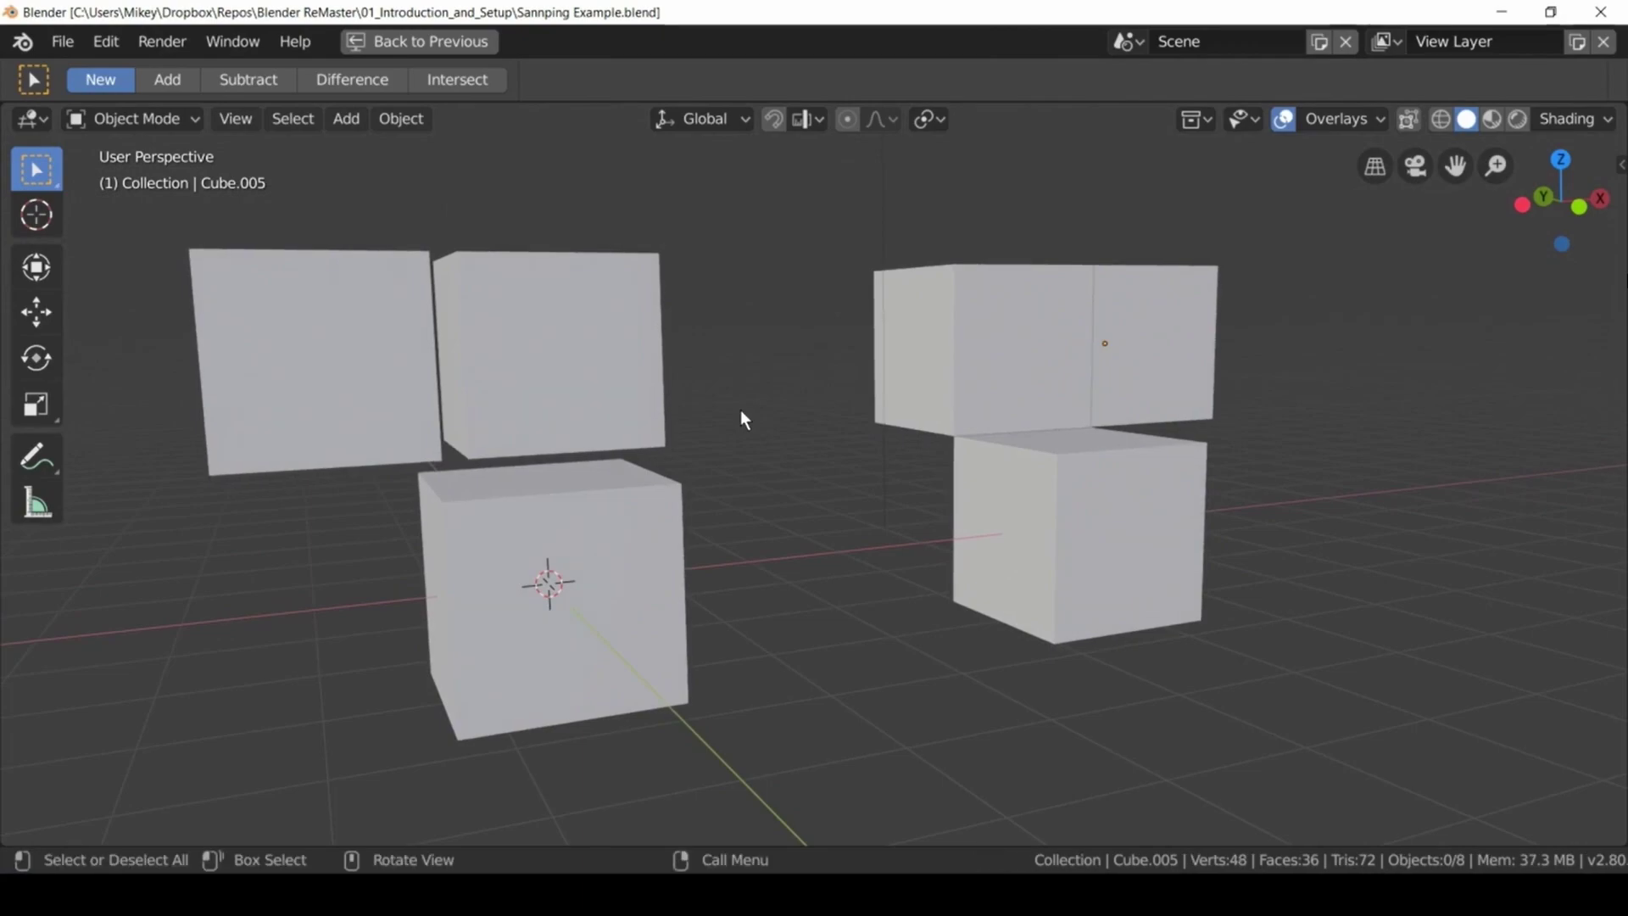
pyautogui.moveTo(1315, 542); pyautogui.dragTo(1184, 560, button='middle')
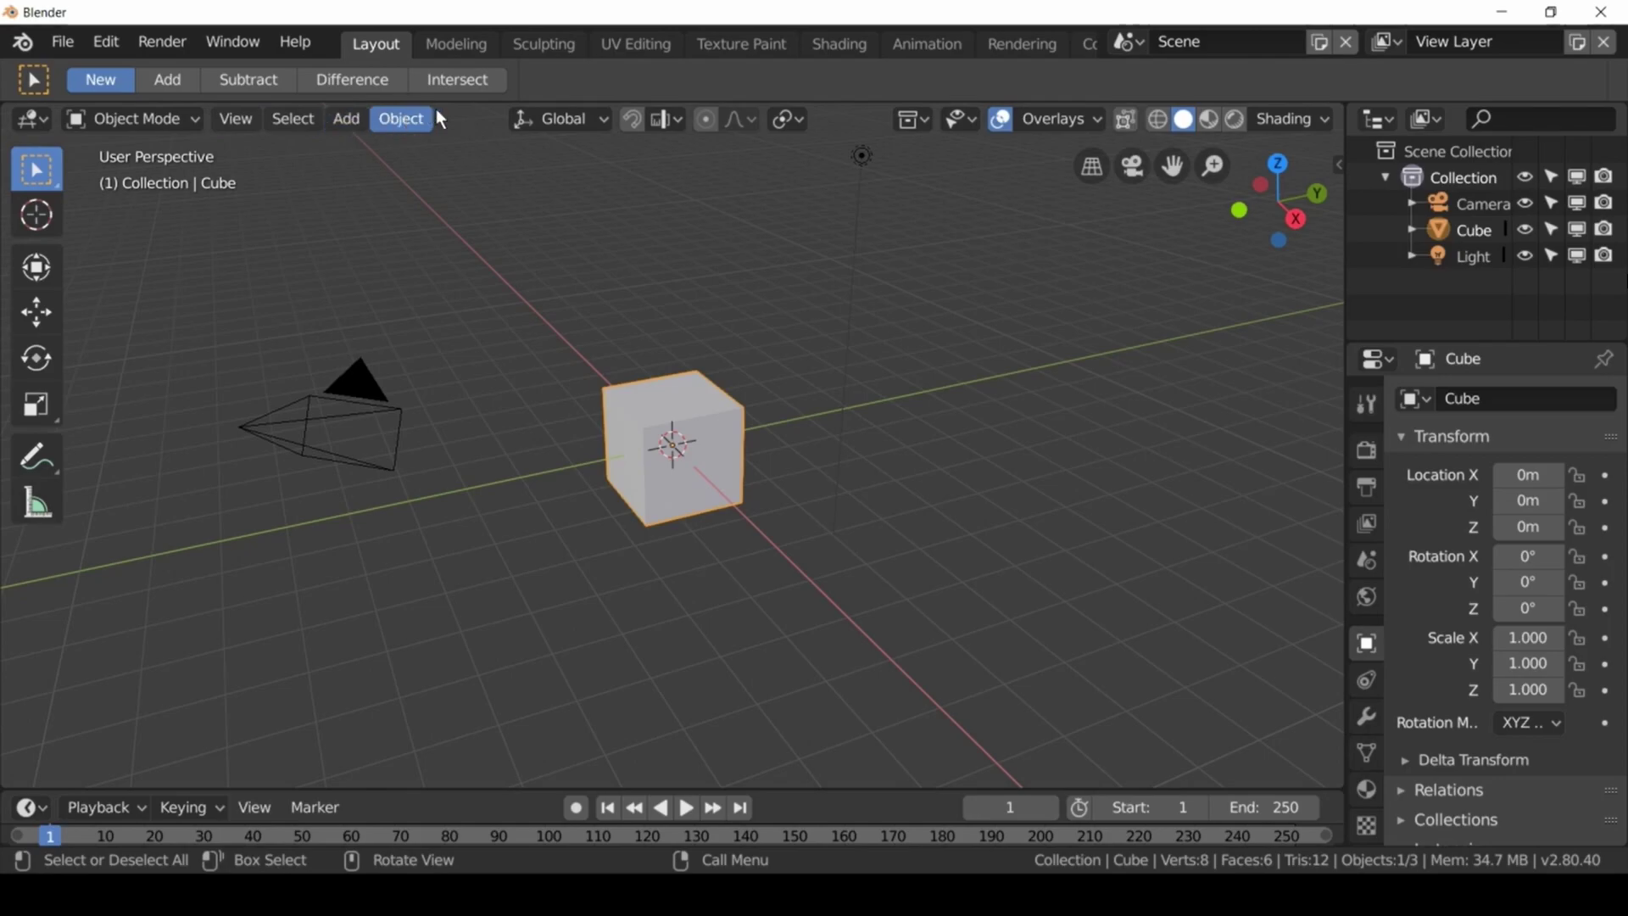
# Turn on snapping and try moving the cube in grid increments, finishing at the world origin.
pyautogui.click(637, 120)
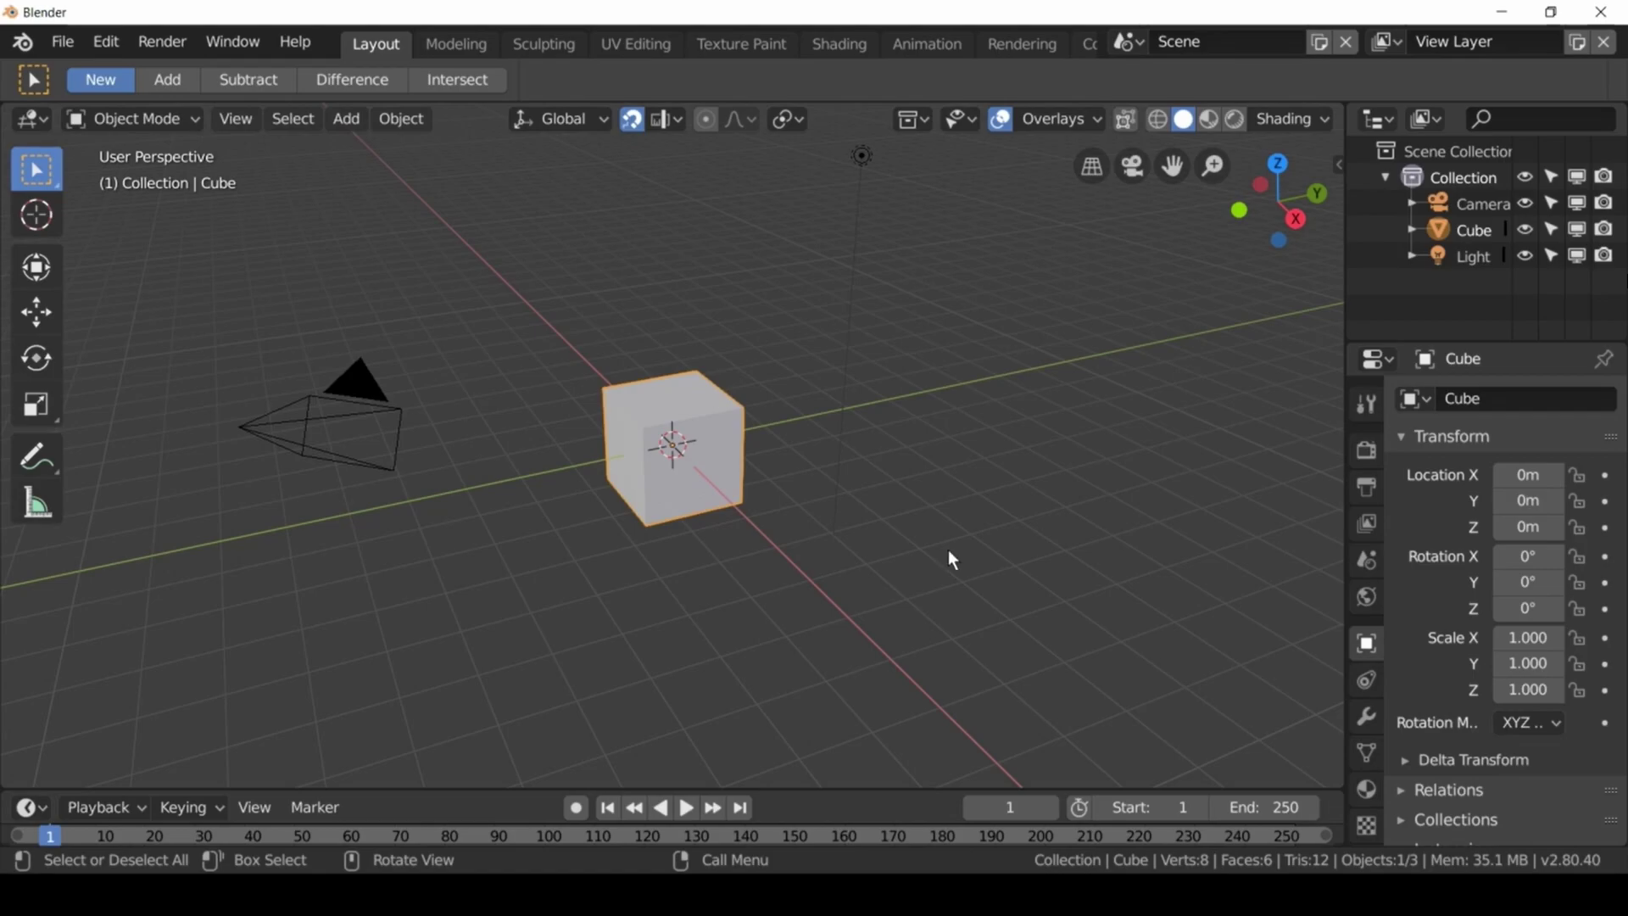
pyautogui.press('g')
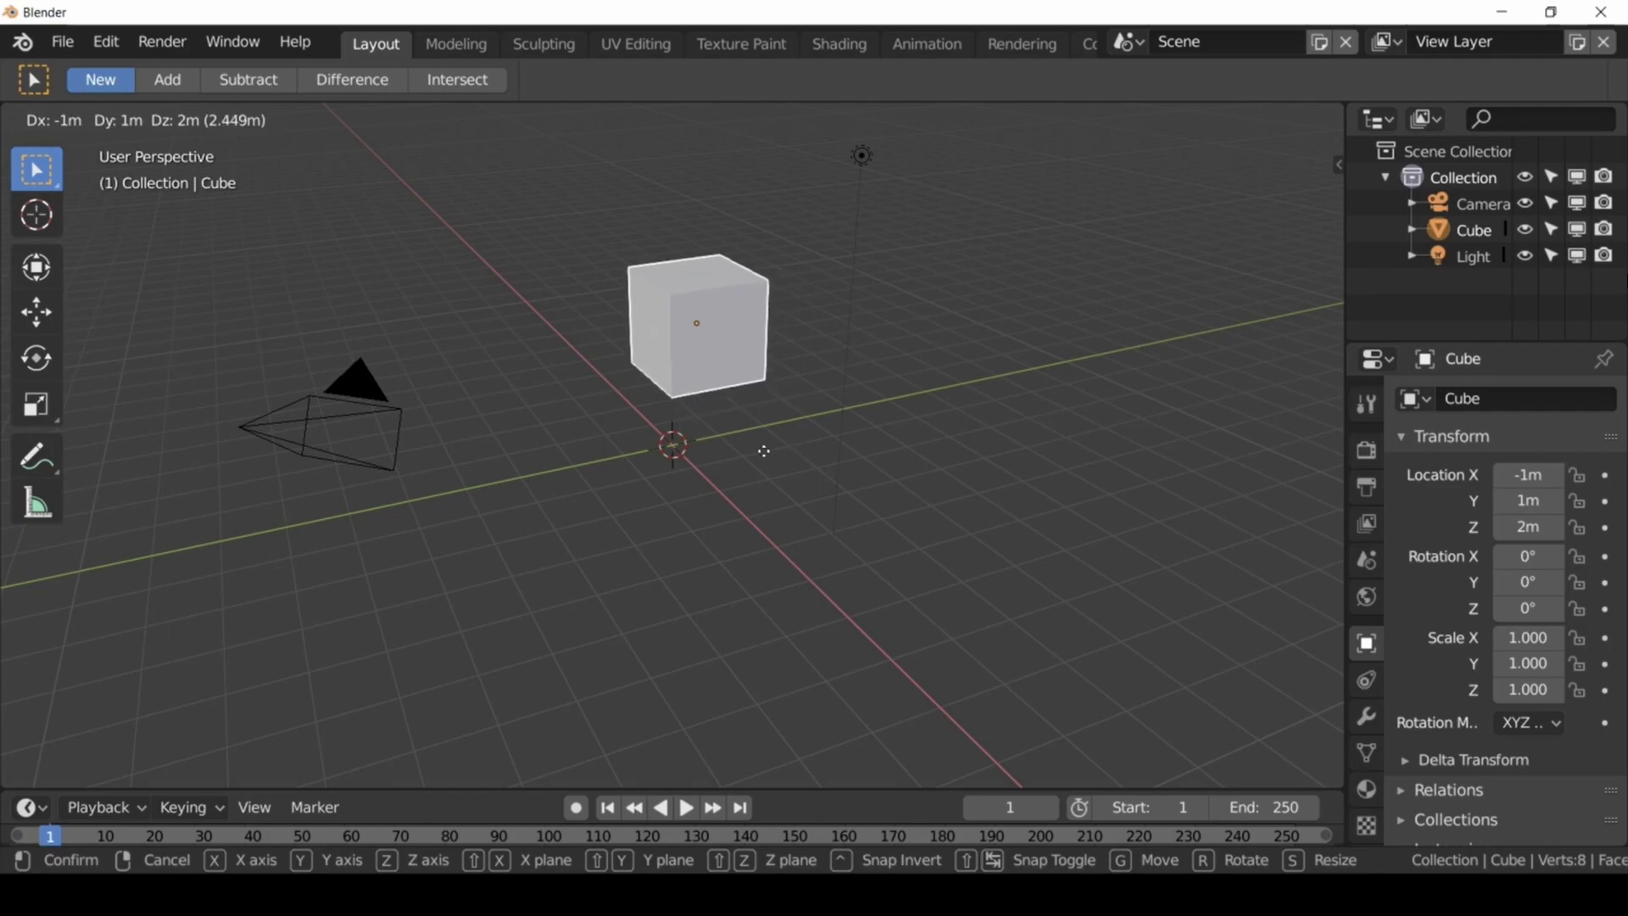
pyautogui.click(753, 551)
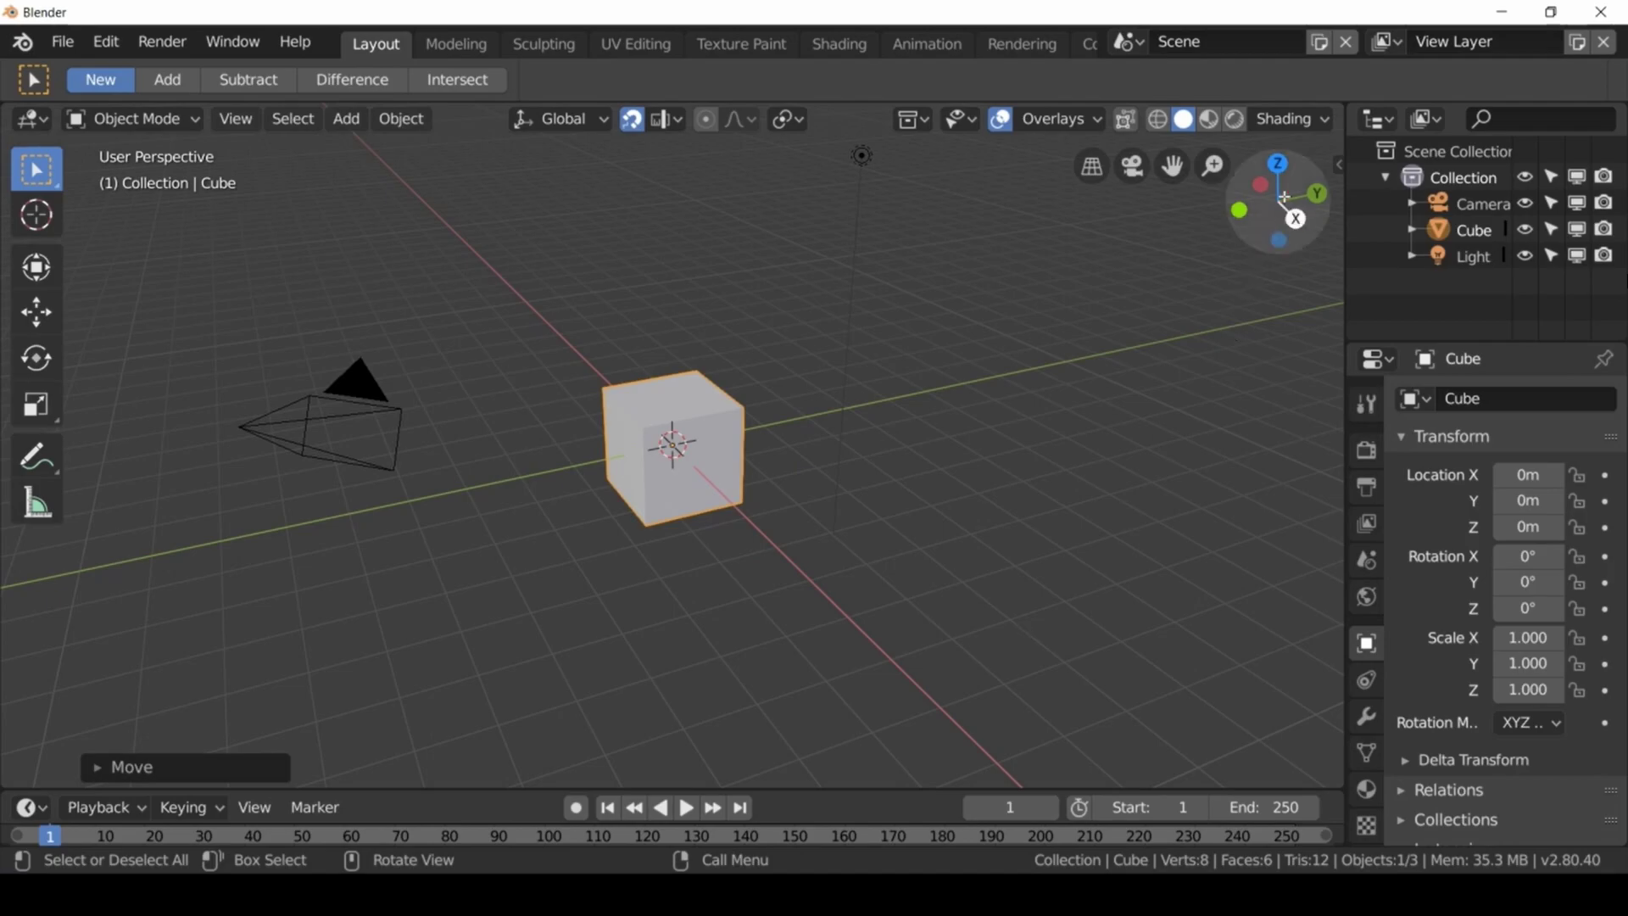
# Move the cube up 1 m along Z with increment snapping in the right orthographic view.
pyautogui.click(1297, 218)
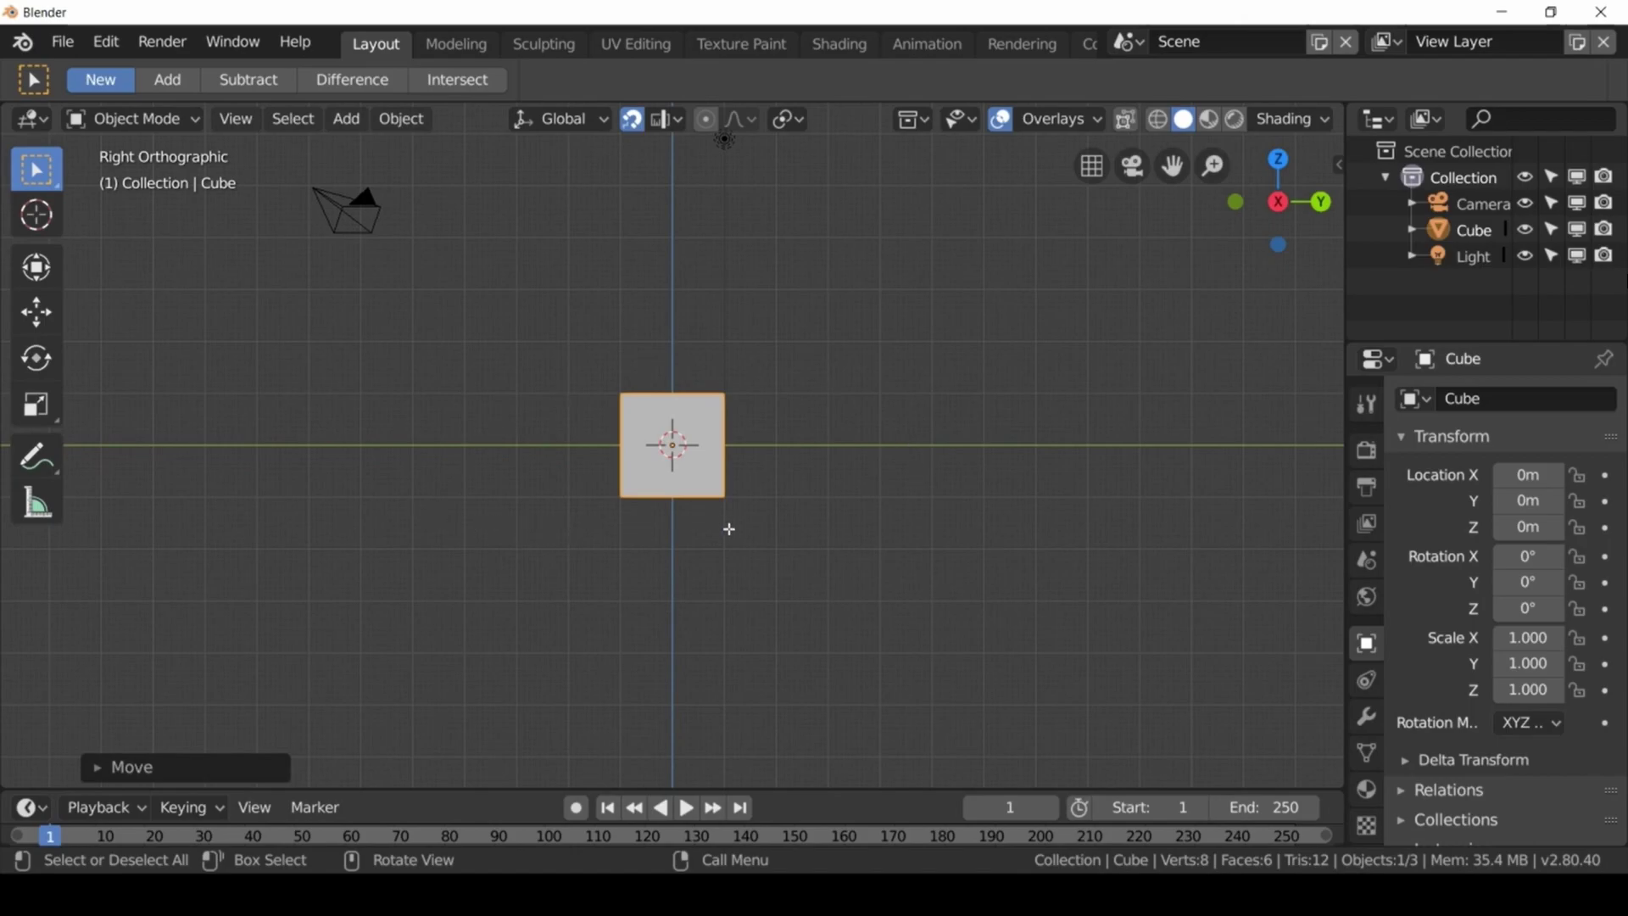
pyautogui.press('g')
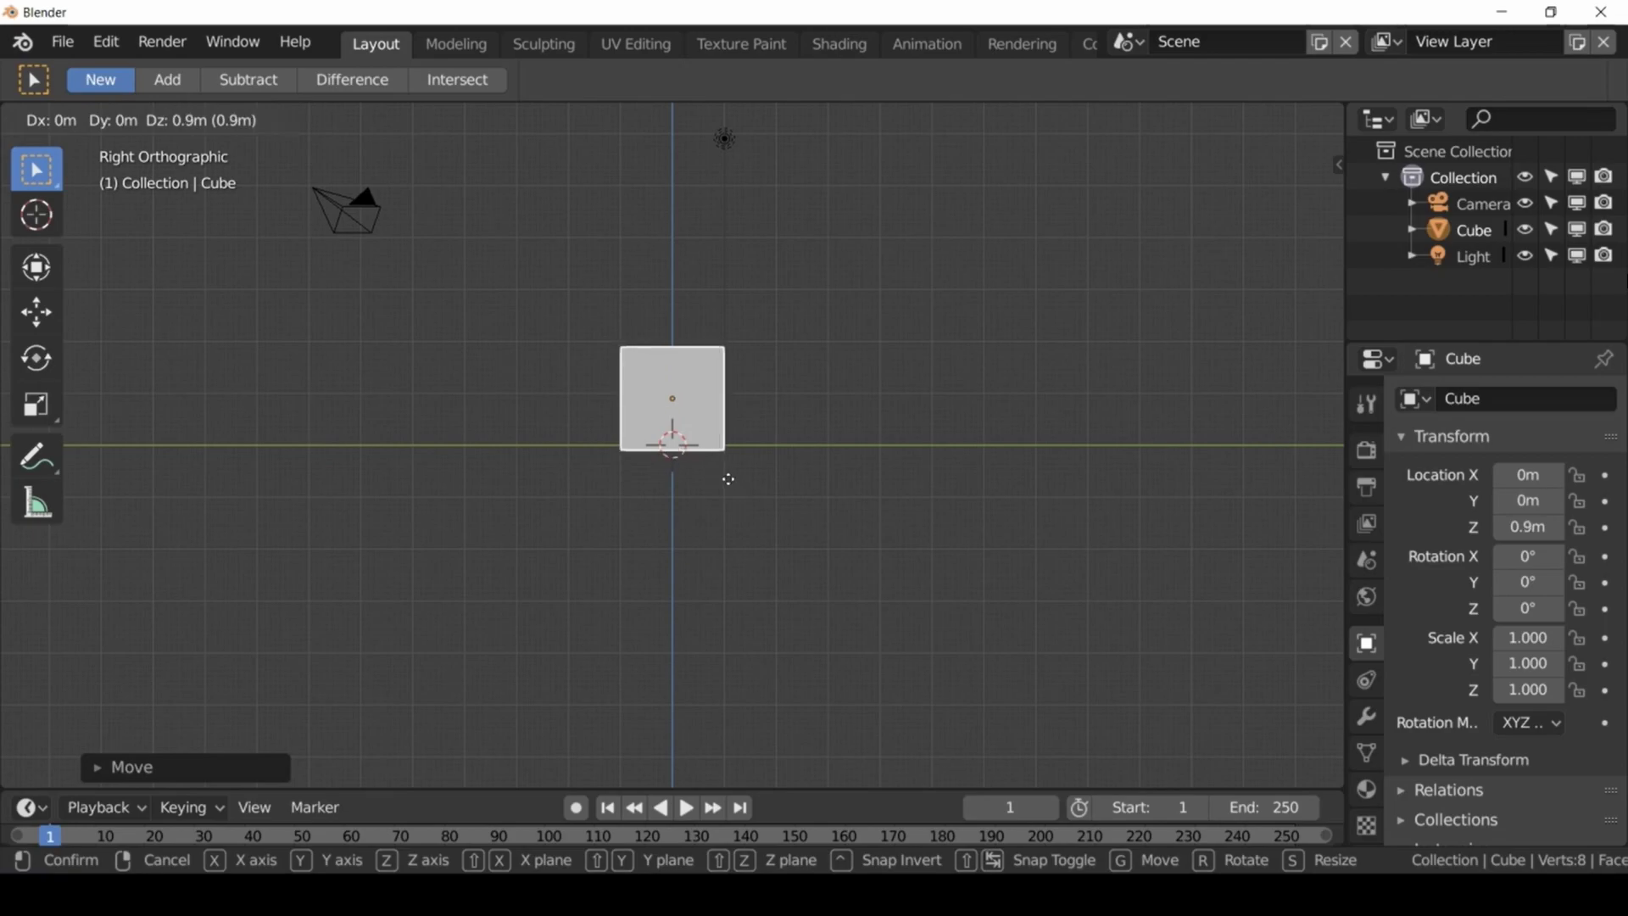
pyautogui.click(728, 476)
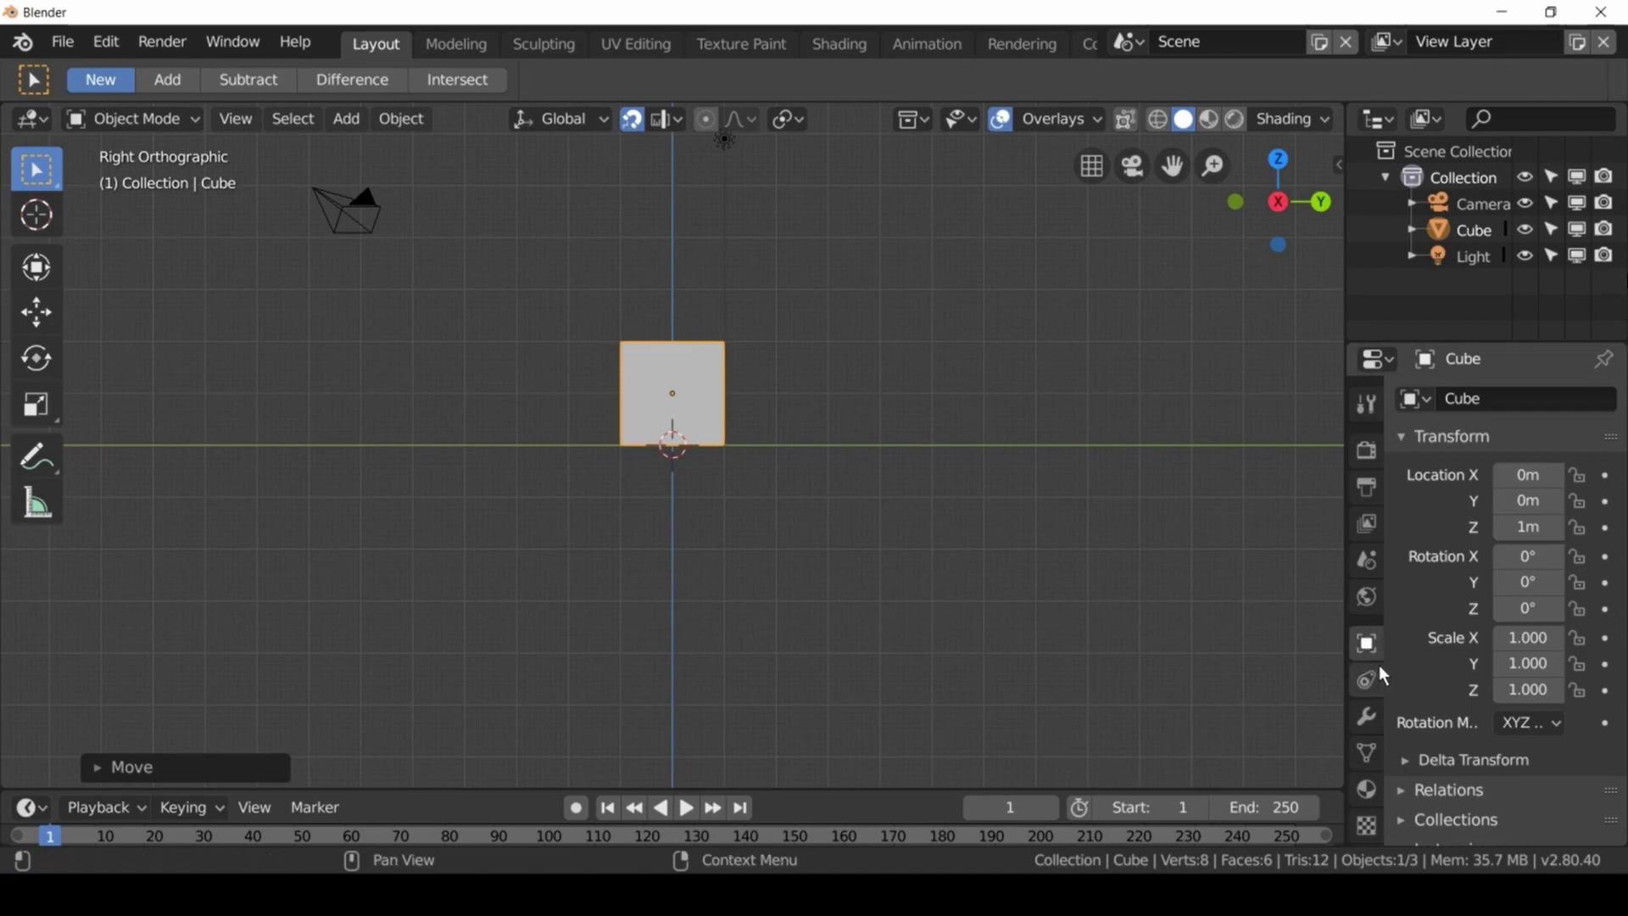
# Show the viewport sidebar with the cube's location, rotation, scale and dimensions.
pyautogui.press('n')
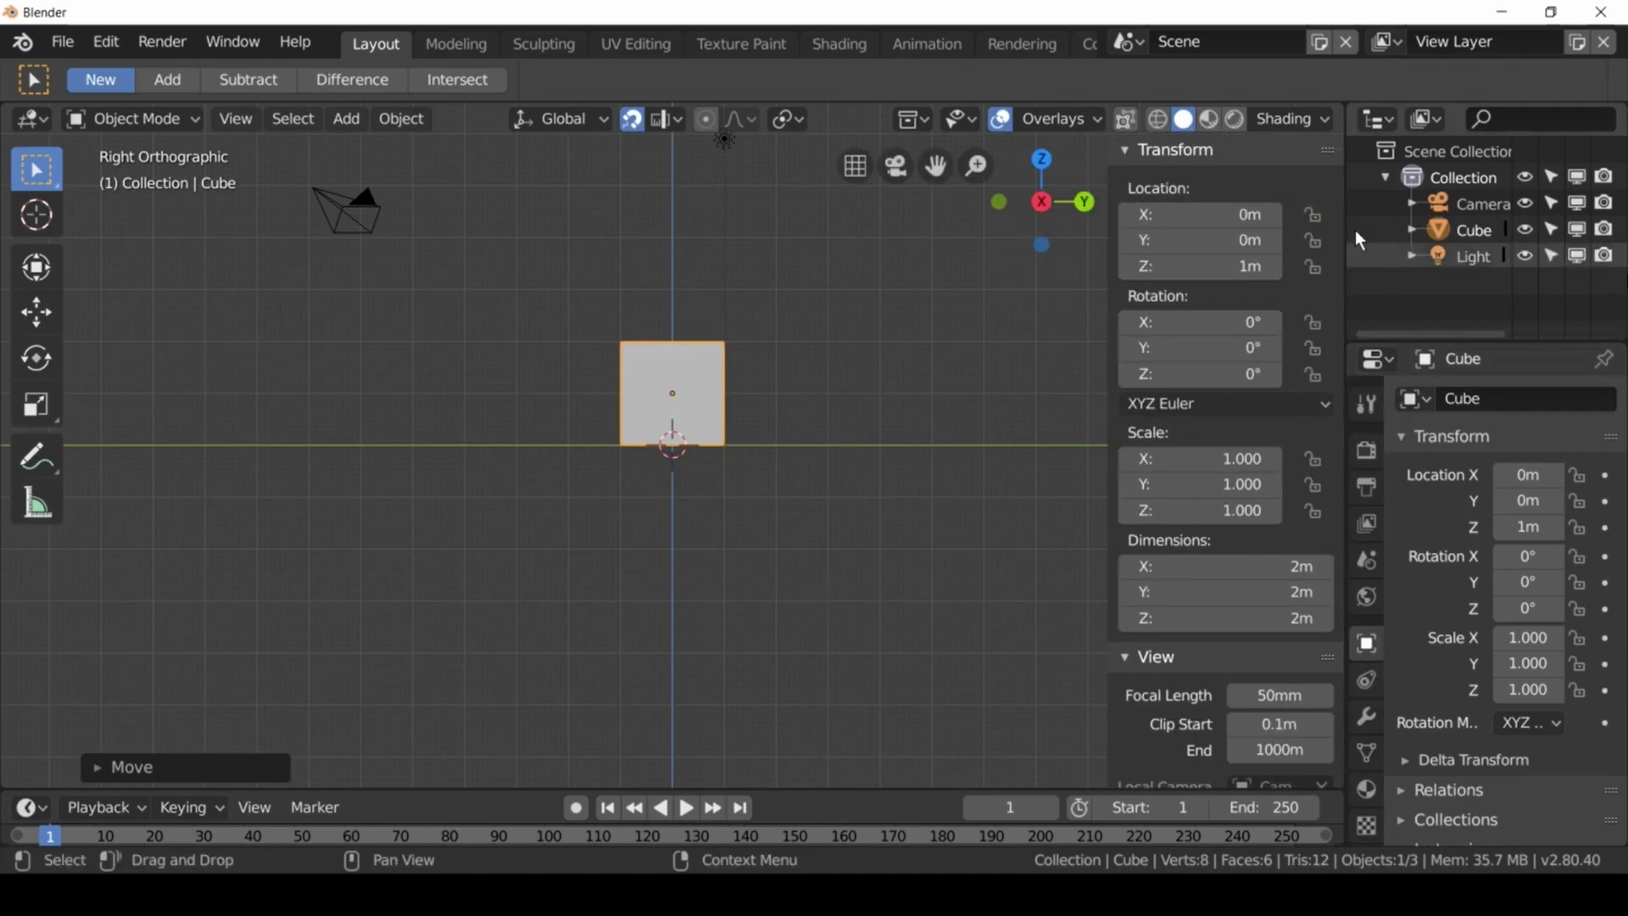
pyautogui.press('n')
pyautogui.press('n')
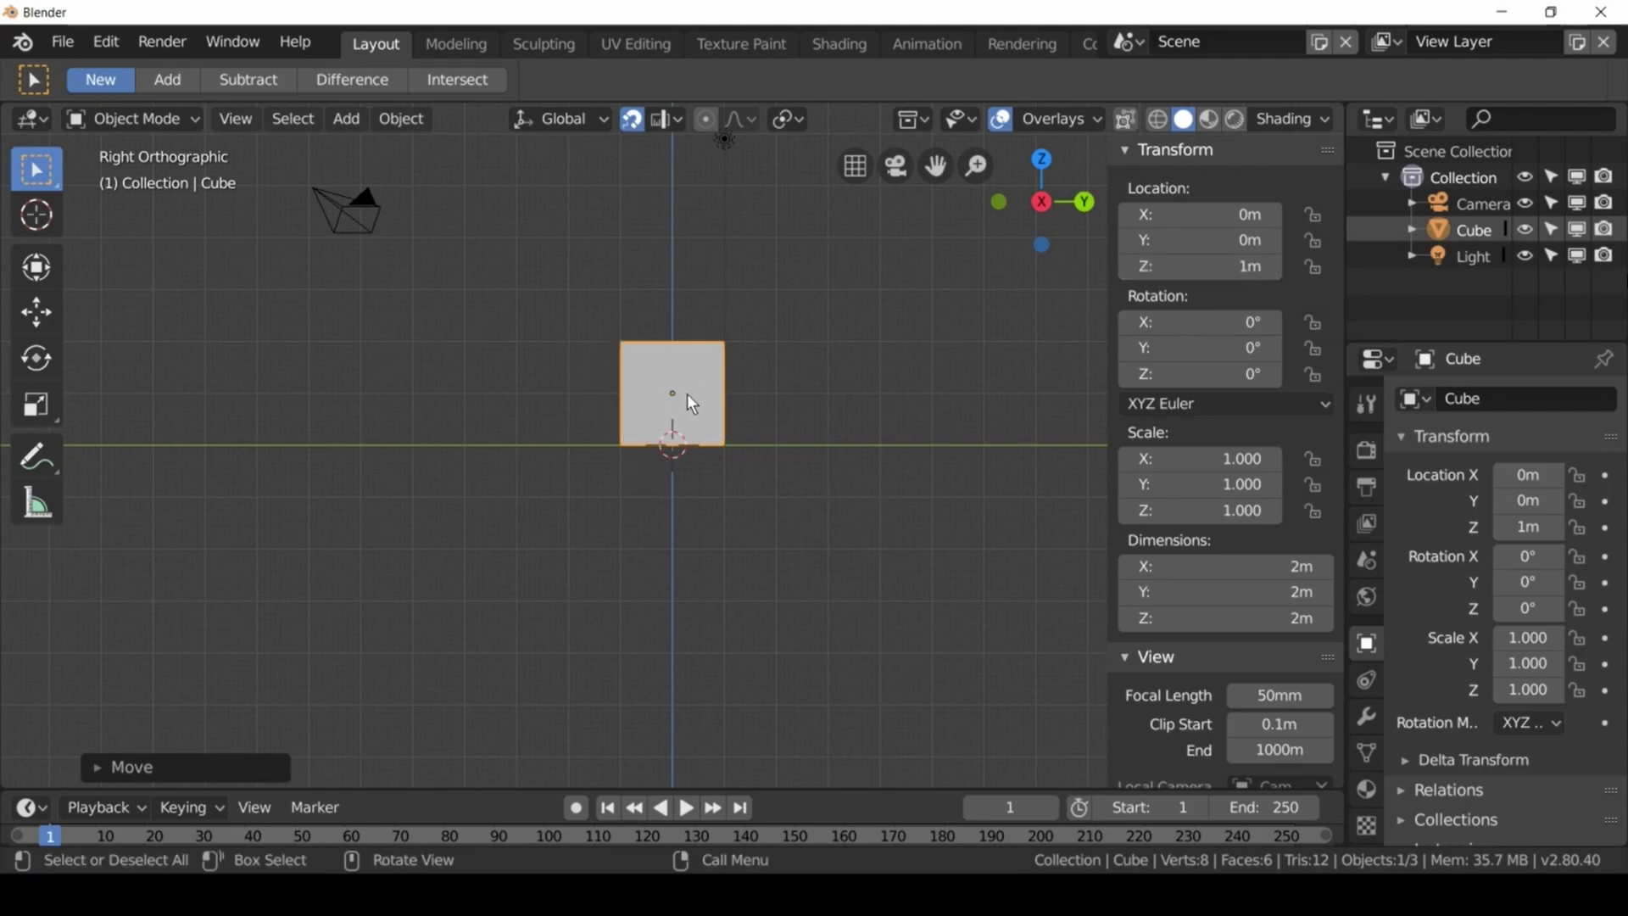
pyautogui.press('g')
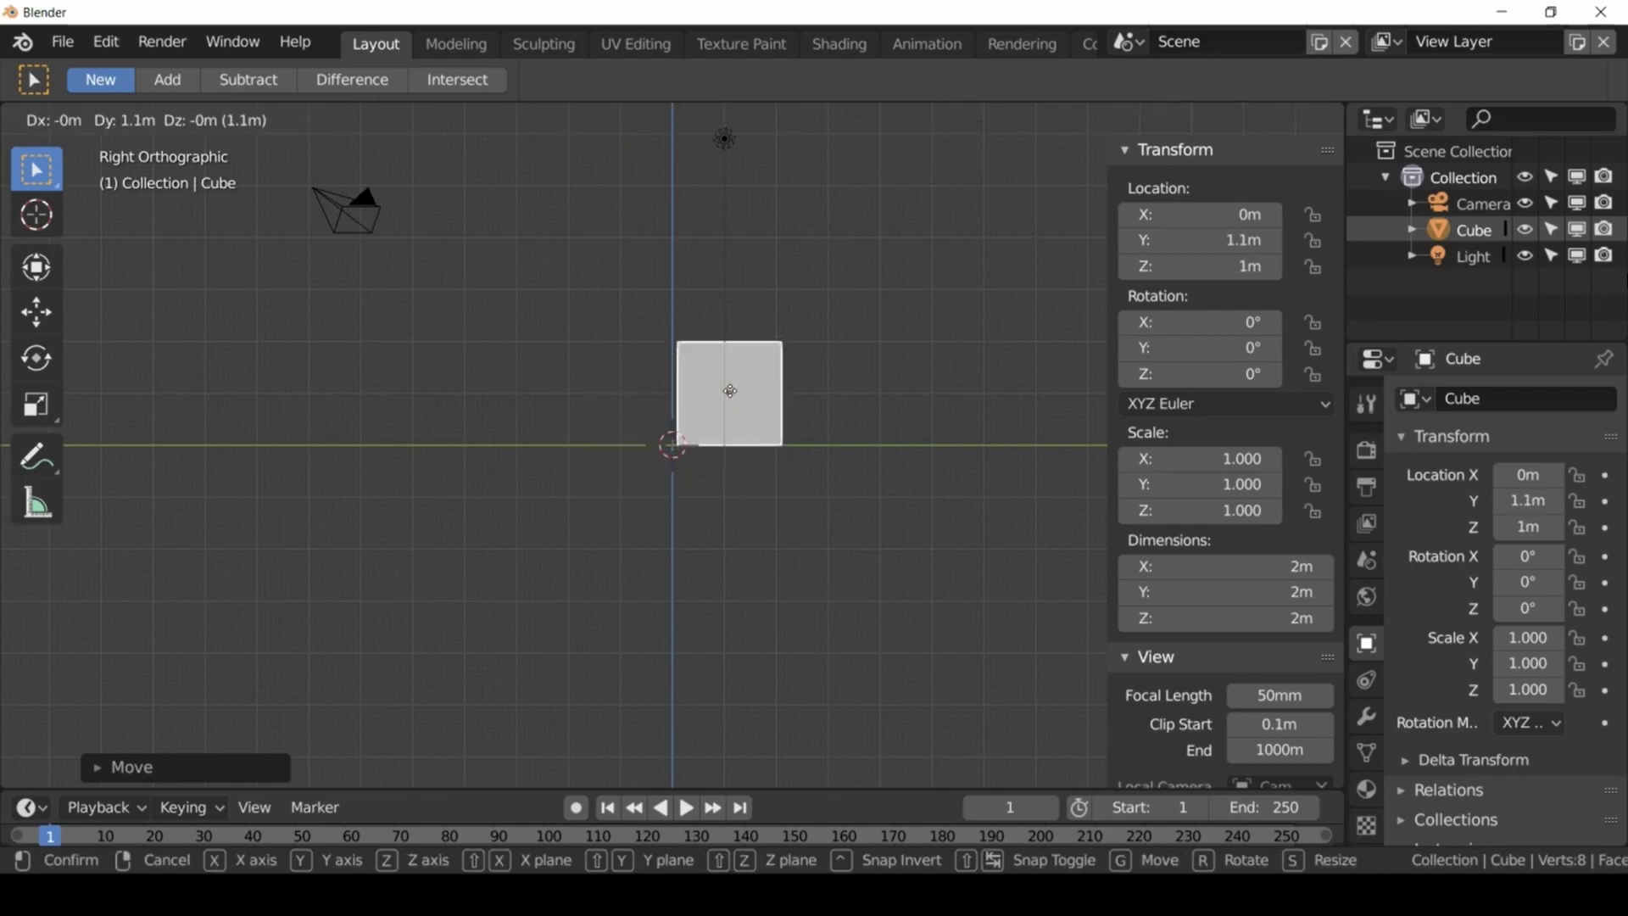
pyautogui.press('Escape')
pyautogui.scroll(-2, 751, 451)
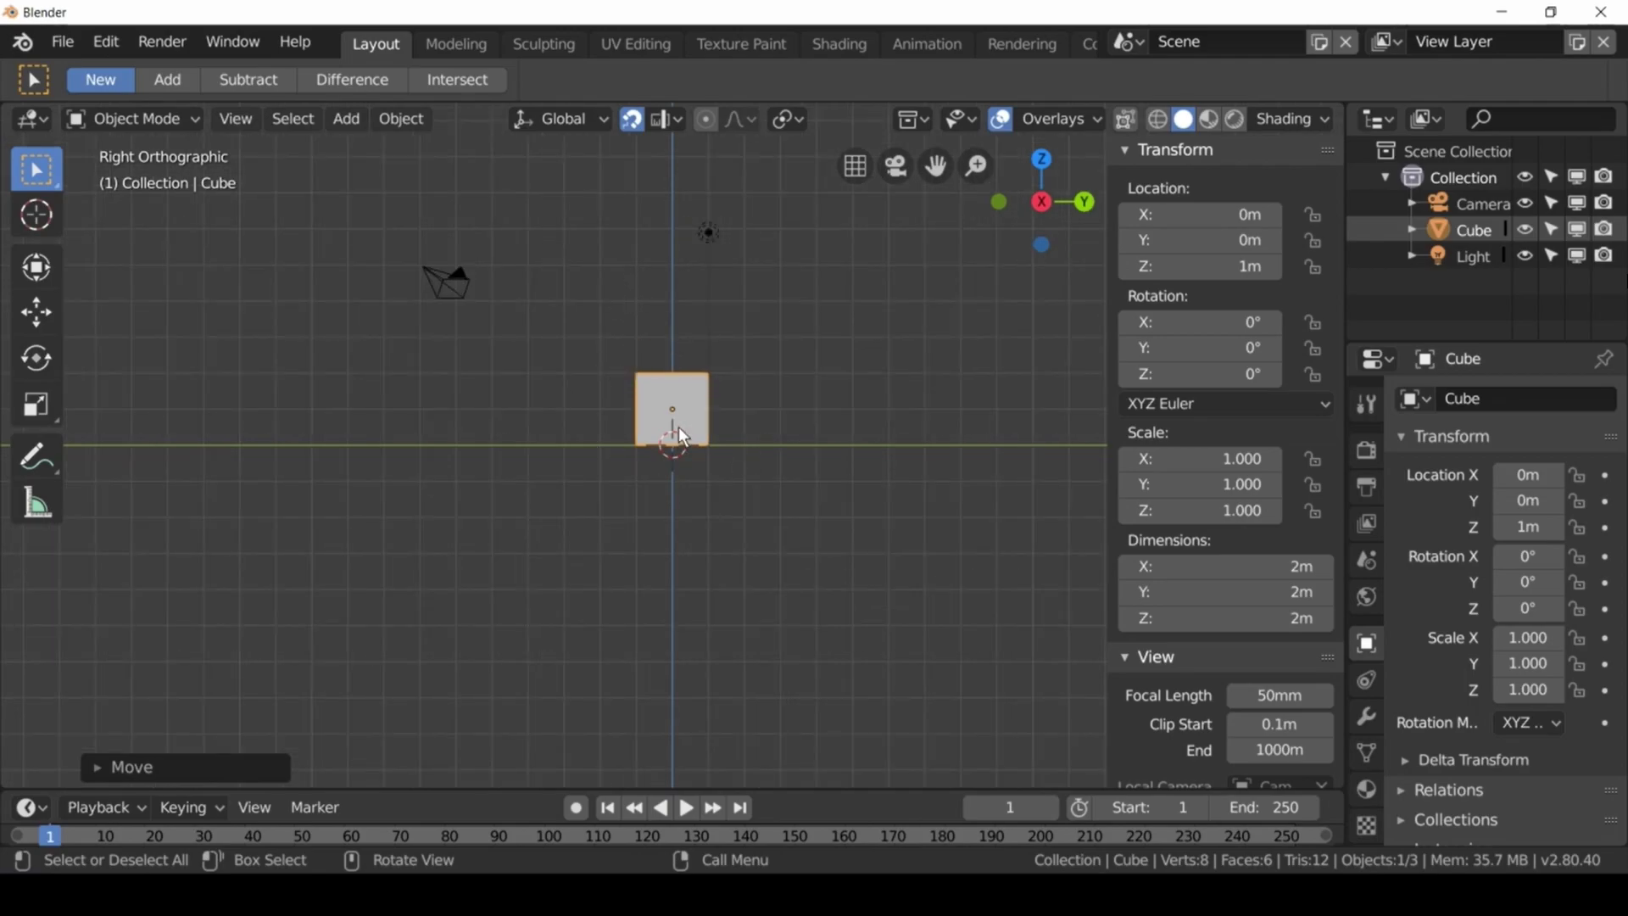
pyautogui.press('g')
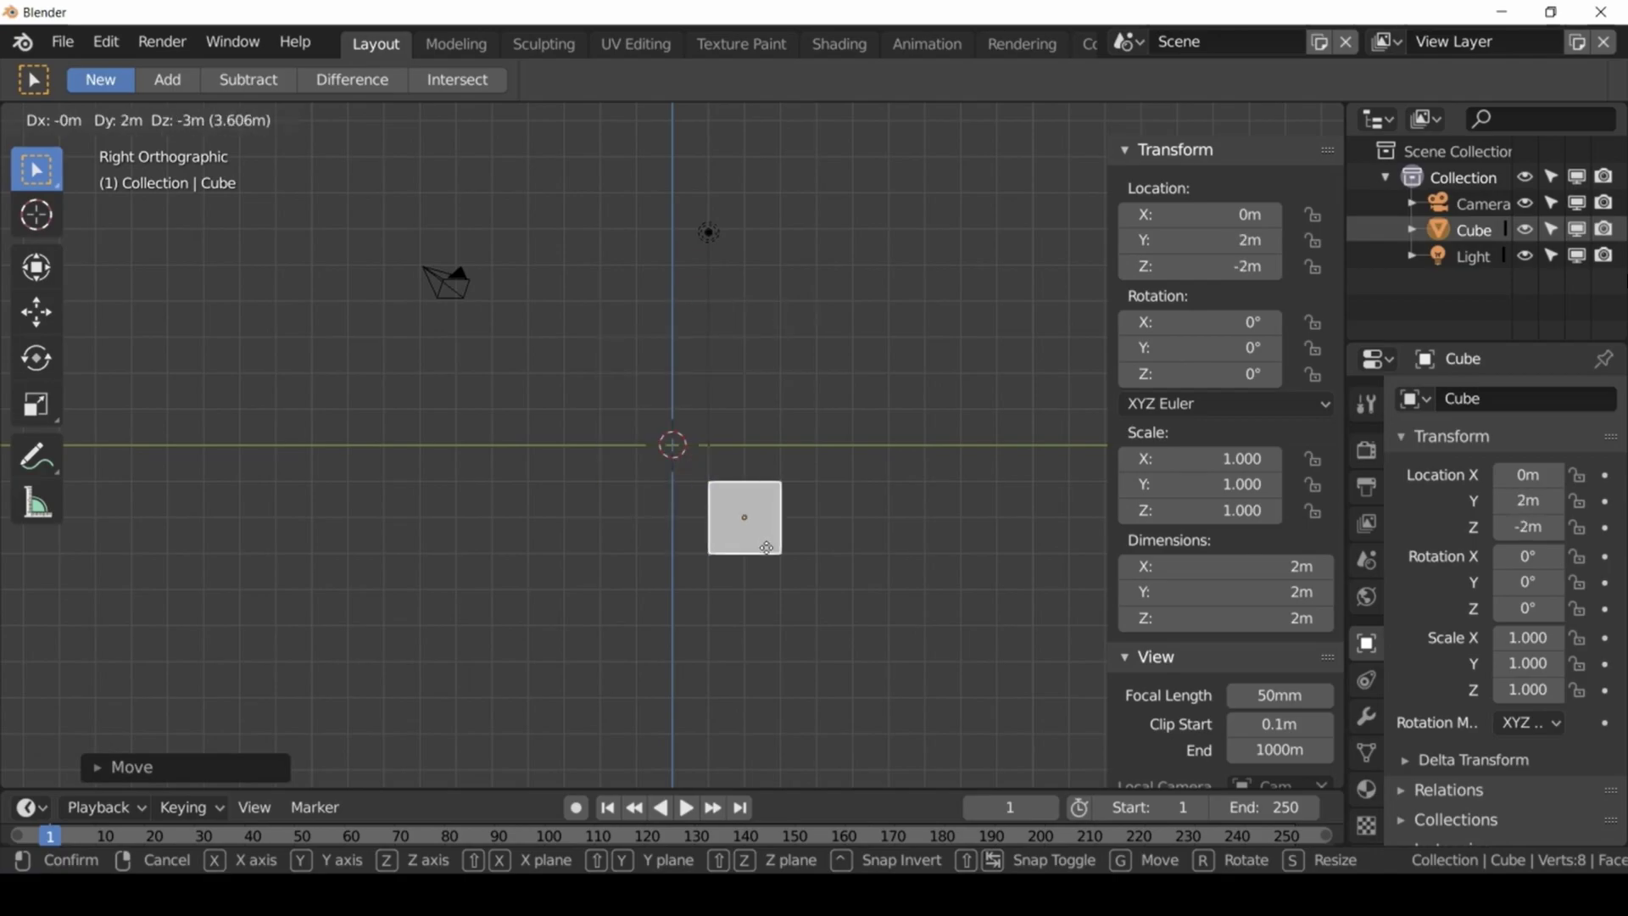
pyautogui.press('Escape')
# Move the cube while toggling snapping during the move, placing it unsnapped at about Y 3.6 m, Z 4.09 m.
pyautogui.press('g')
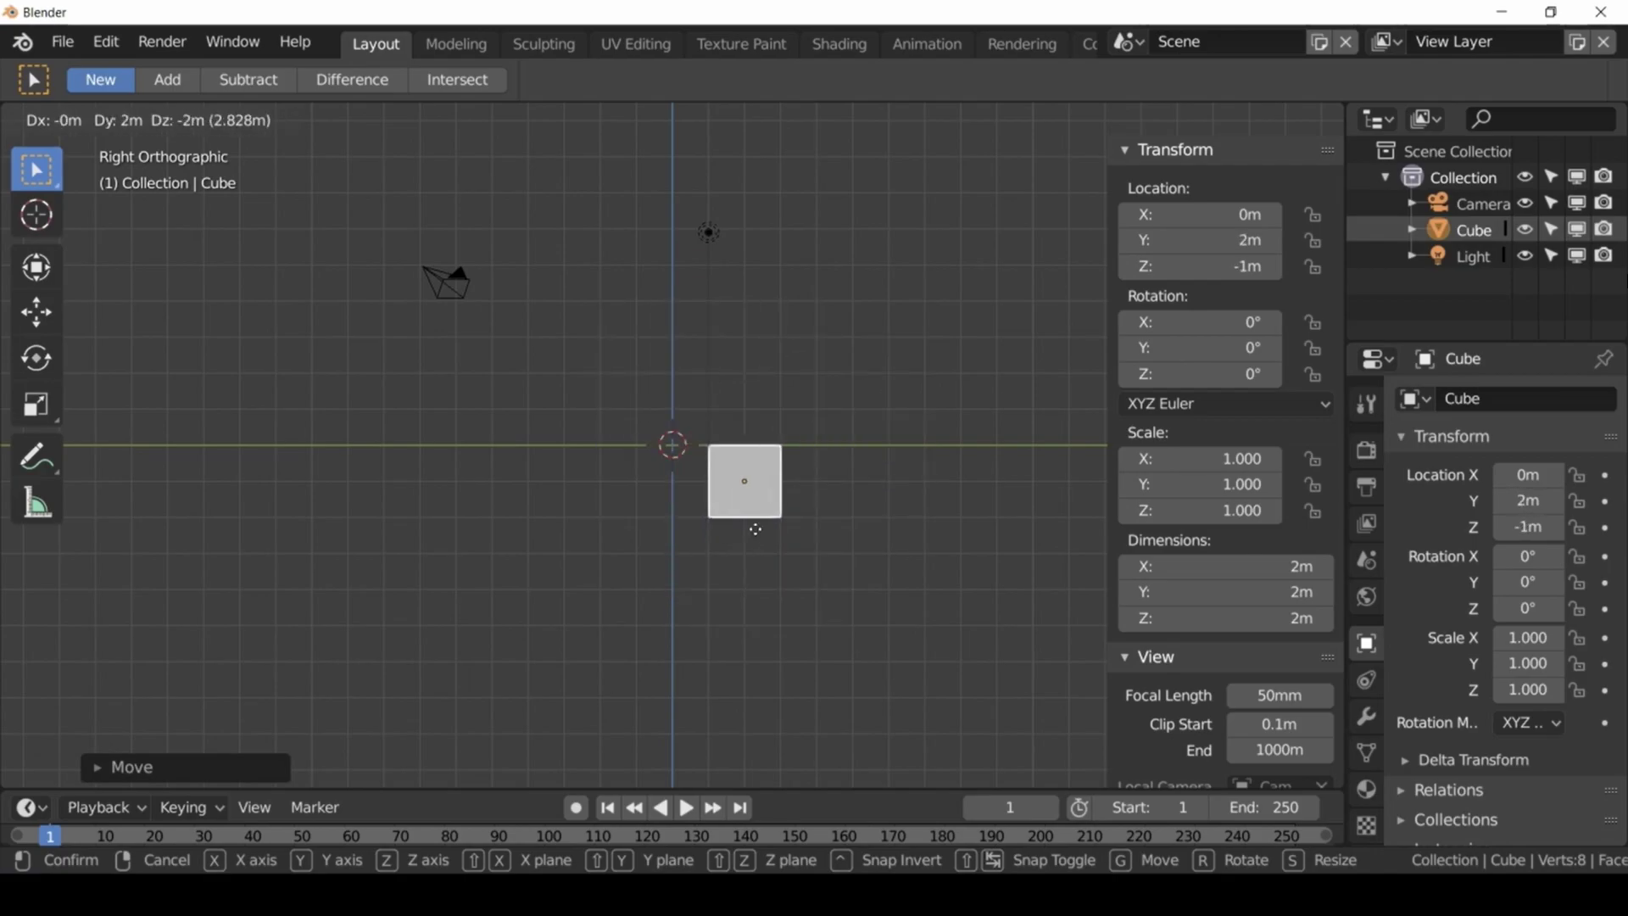
pyautogui.press('ctrl')
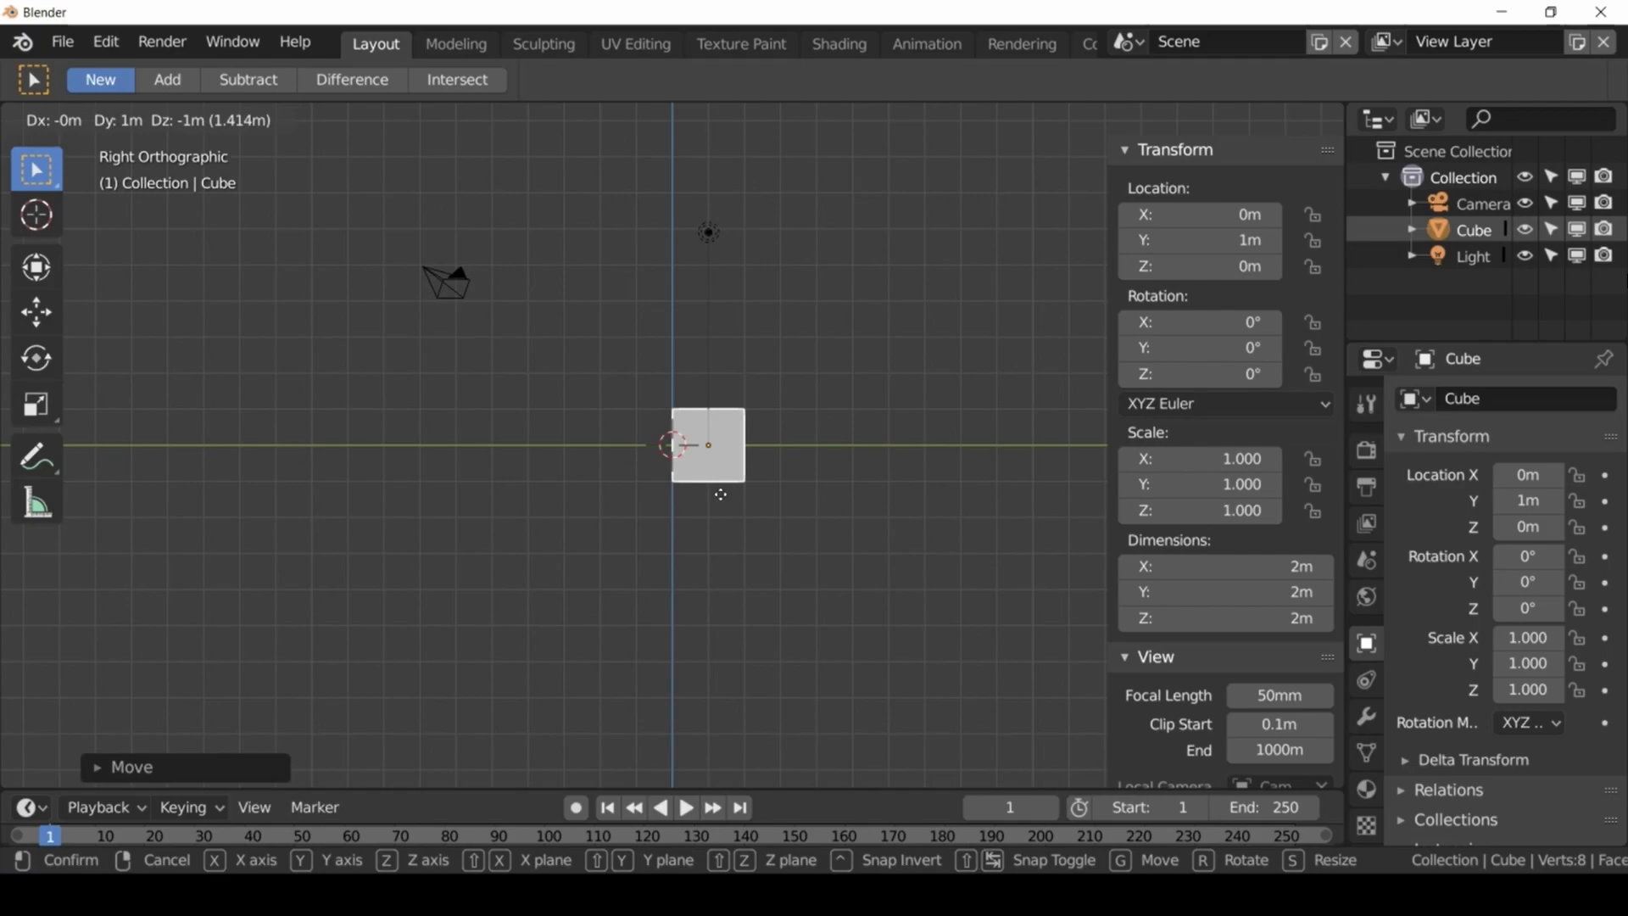
pyautogui.hotkey('shift', 'Tab')
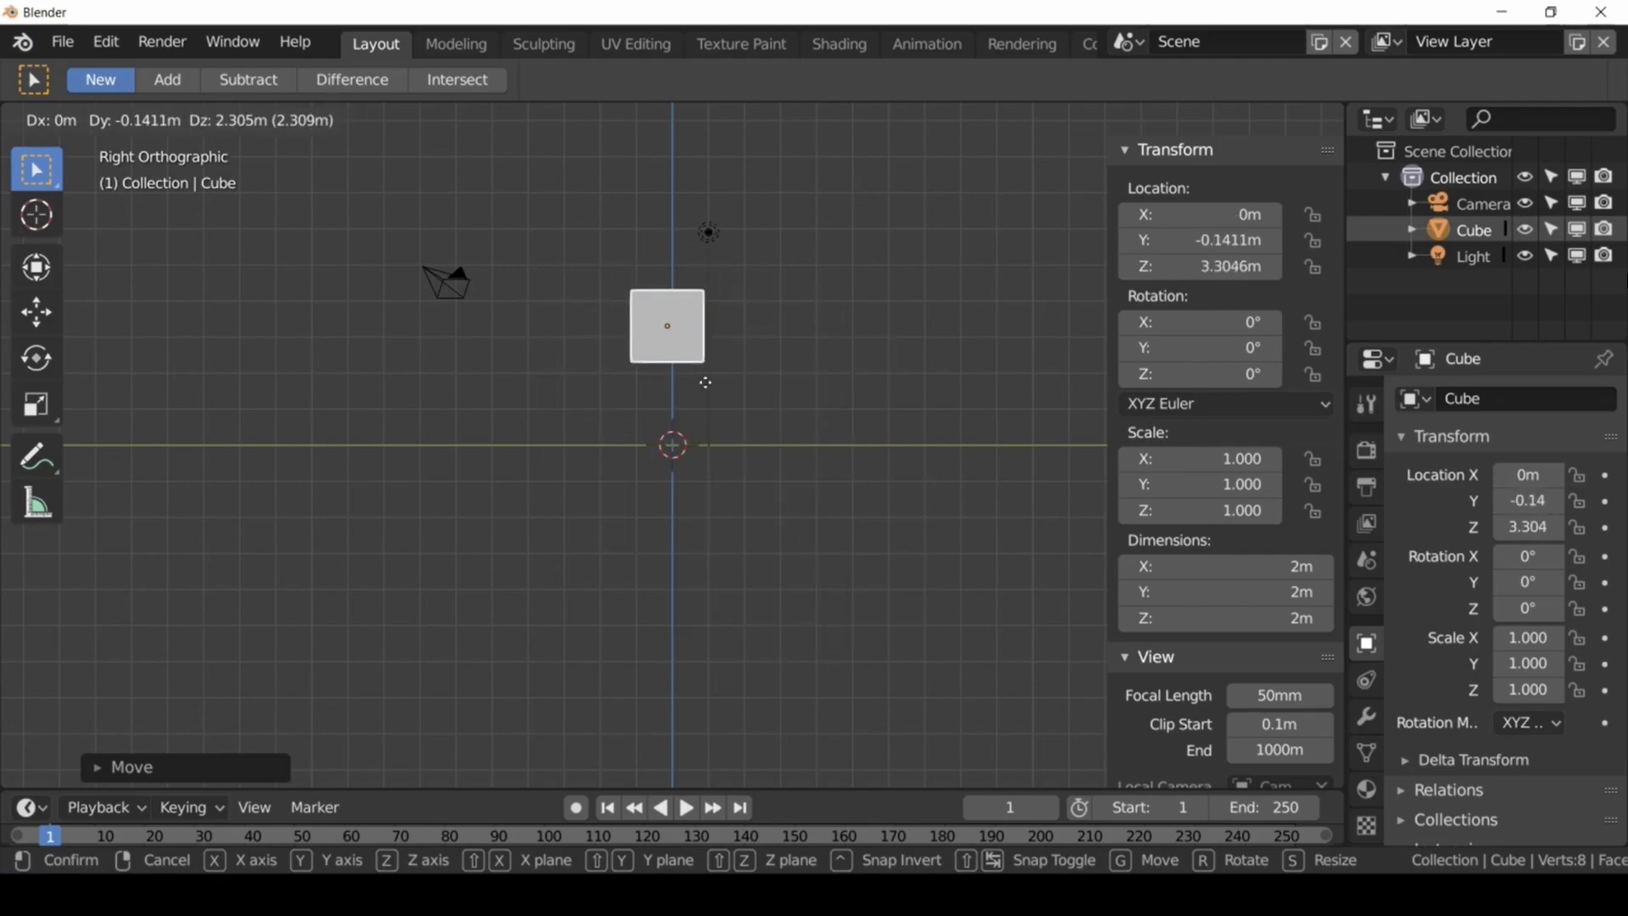
pyautogui.press('shift')
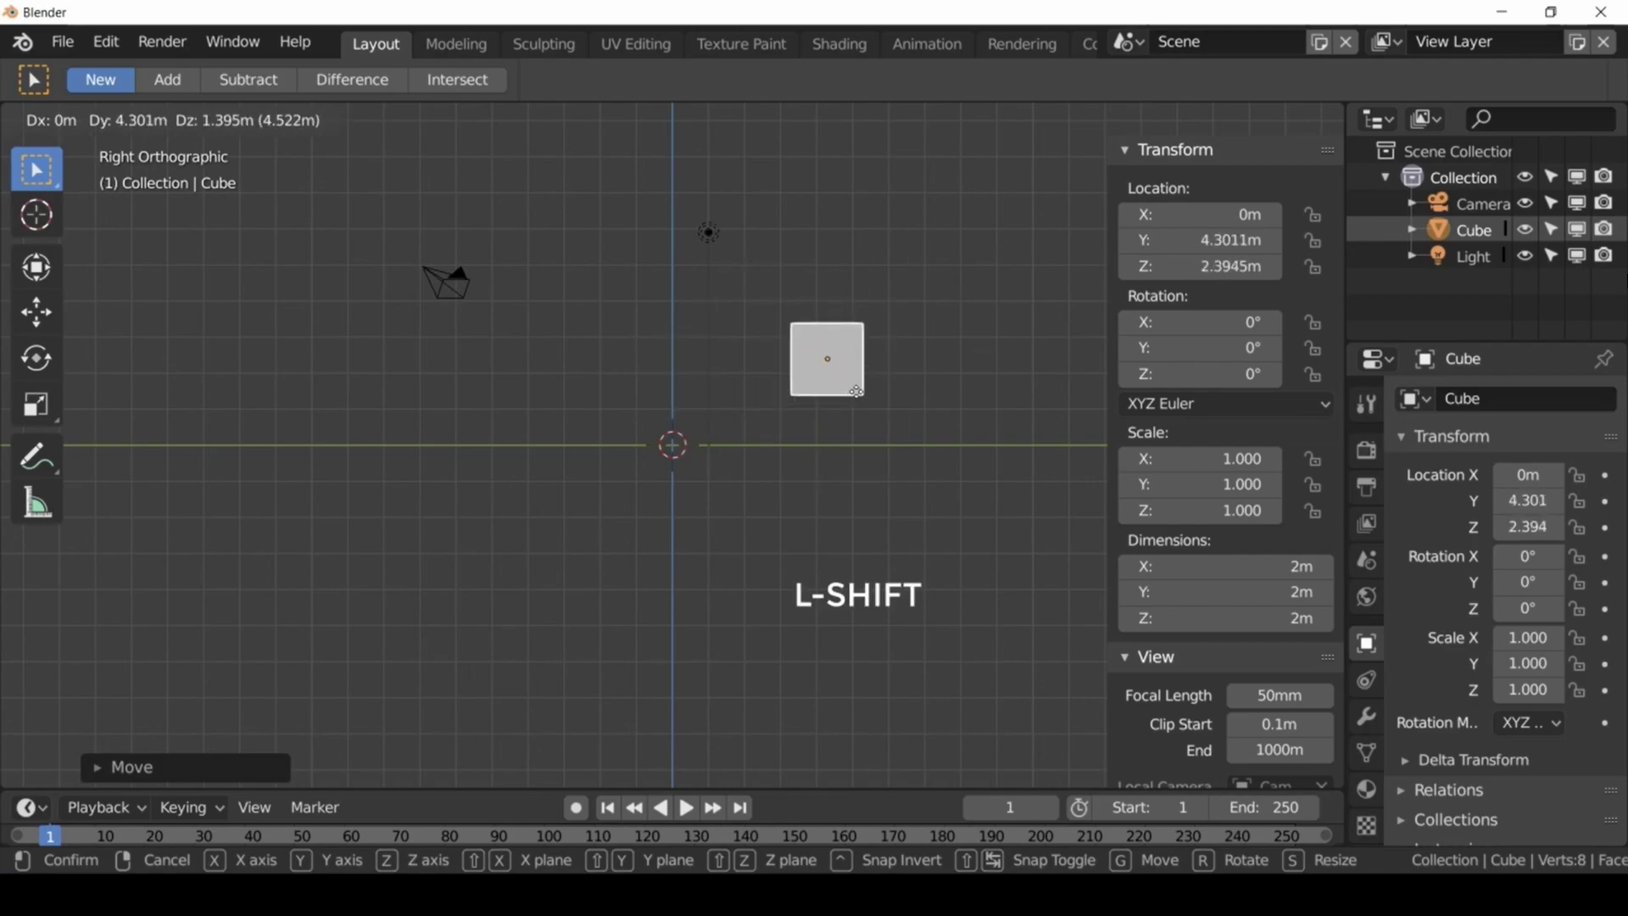
pyautogui.hotkey('shift', 'Tab')
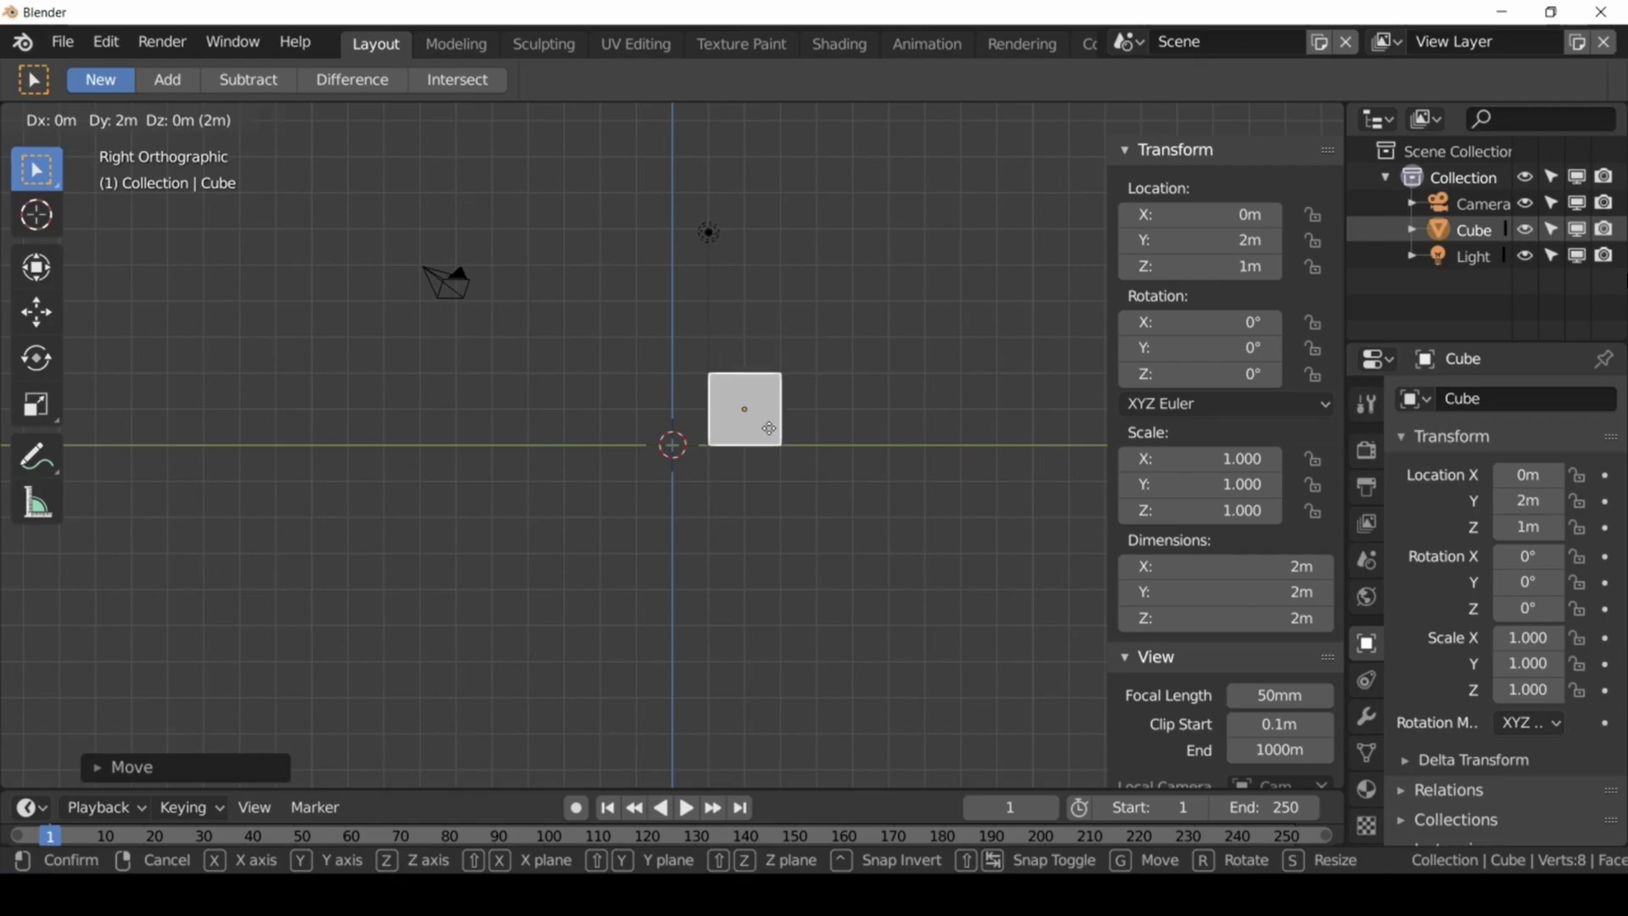
pyautogui.hotkey('shift', 'Tab')
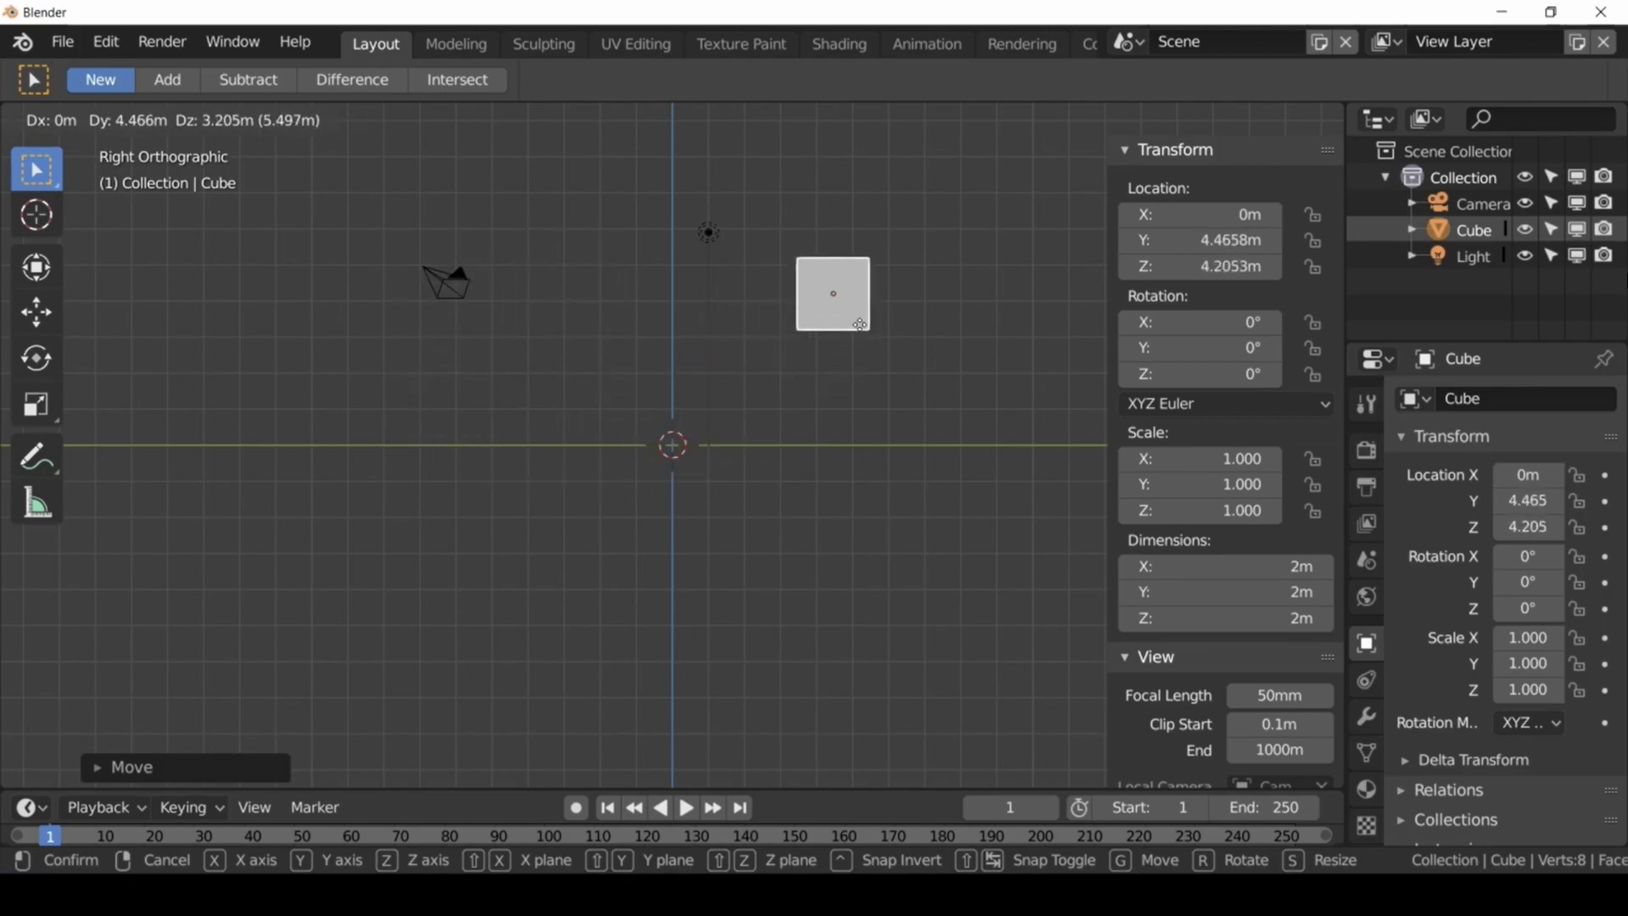
pyautogui.click(829, 331)
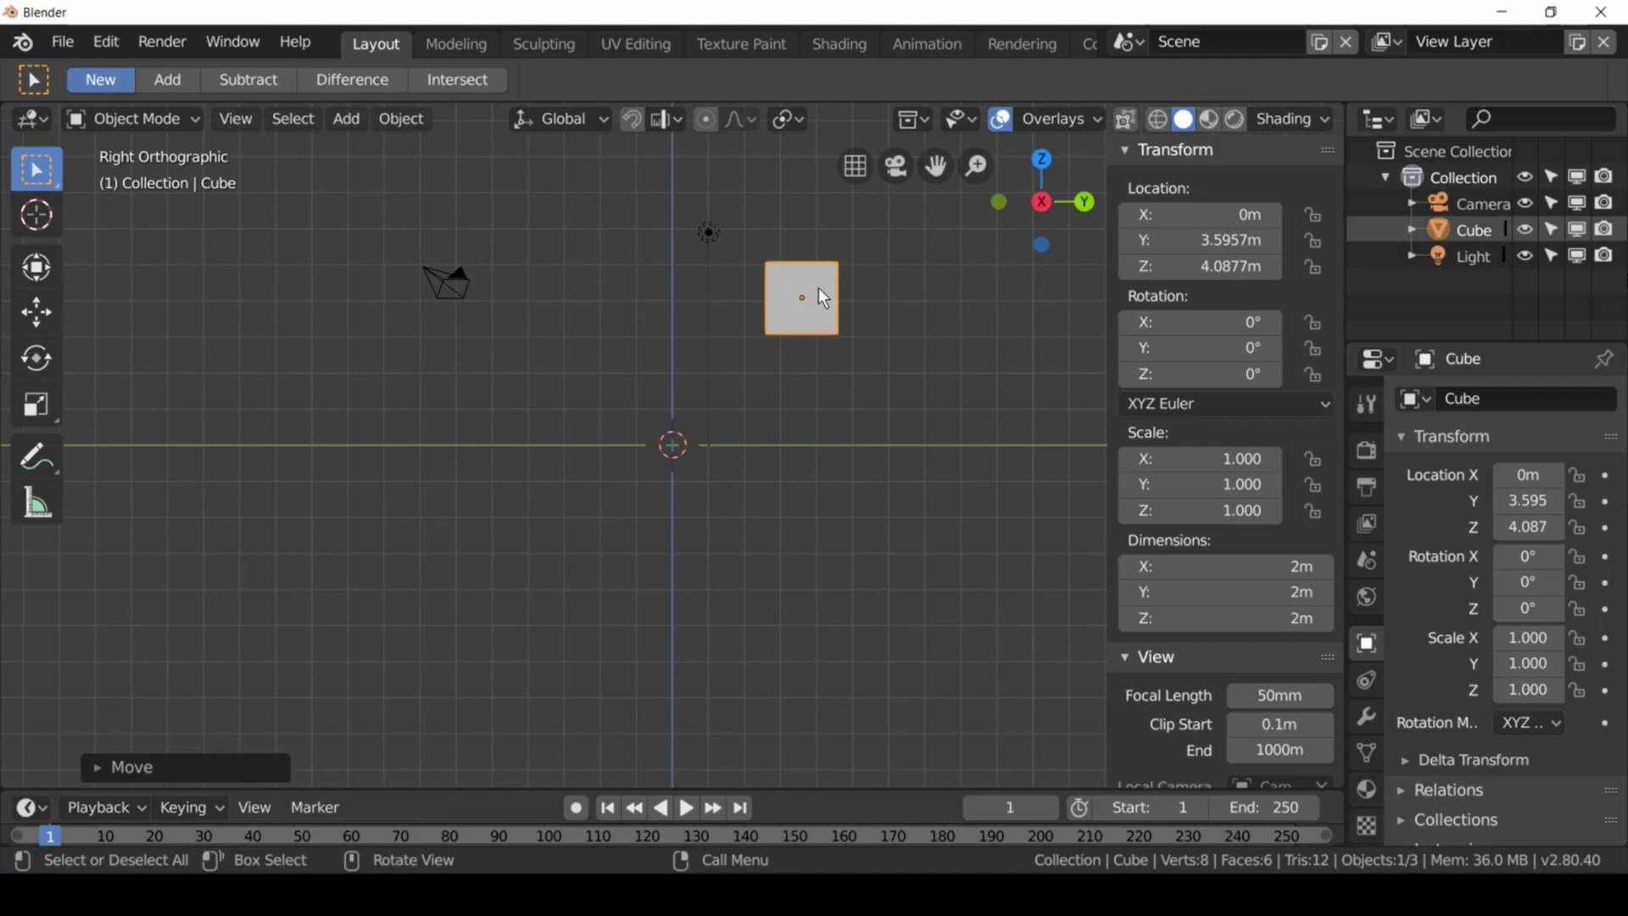
# Turn snapping back on and move the cube in whole increments to about Y 0.6 m, Z 0.09 m.
pyautogui.hotkey('shift', 'Tab')
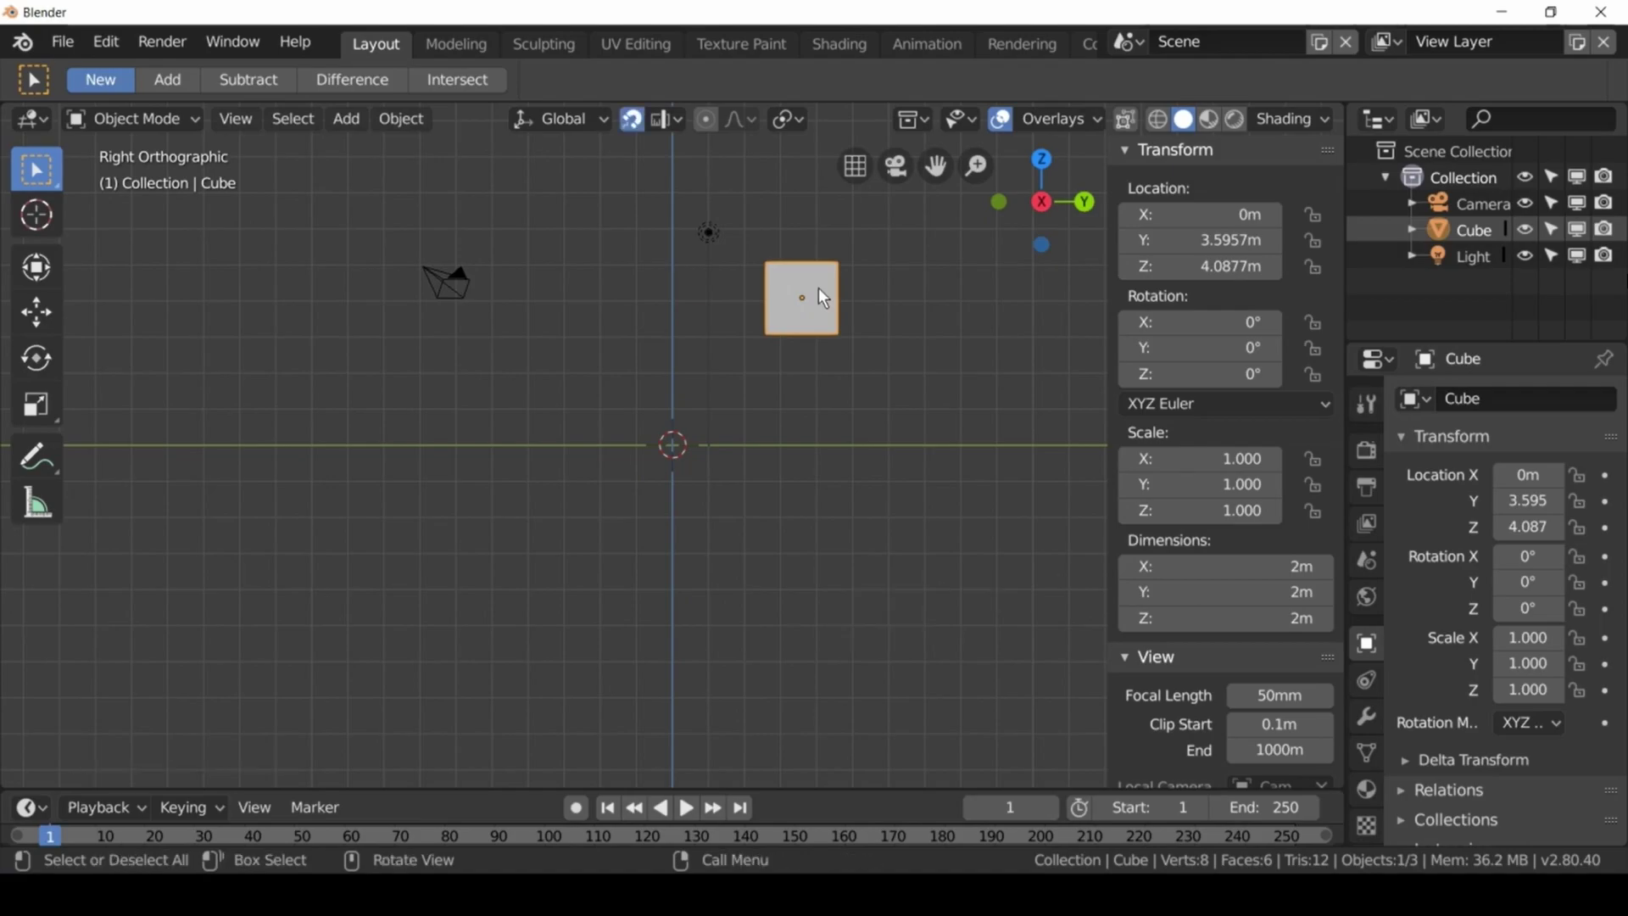
pyautogui.press('g')
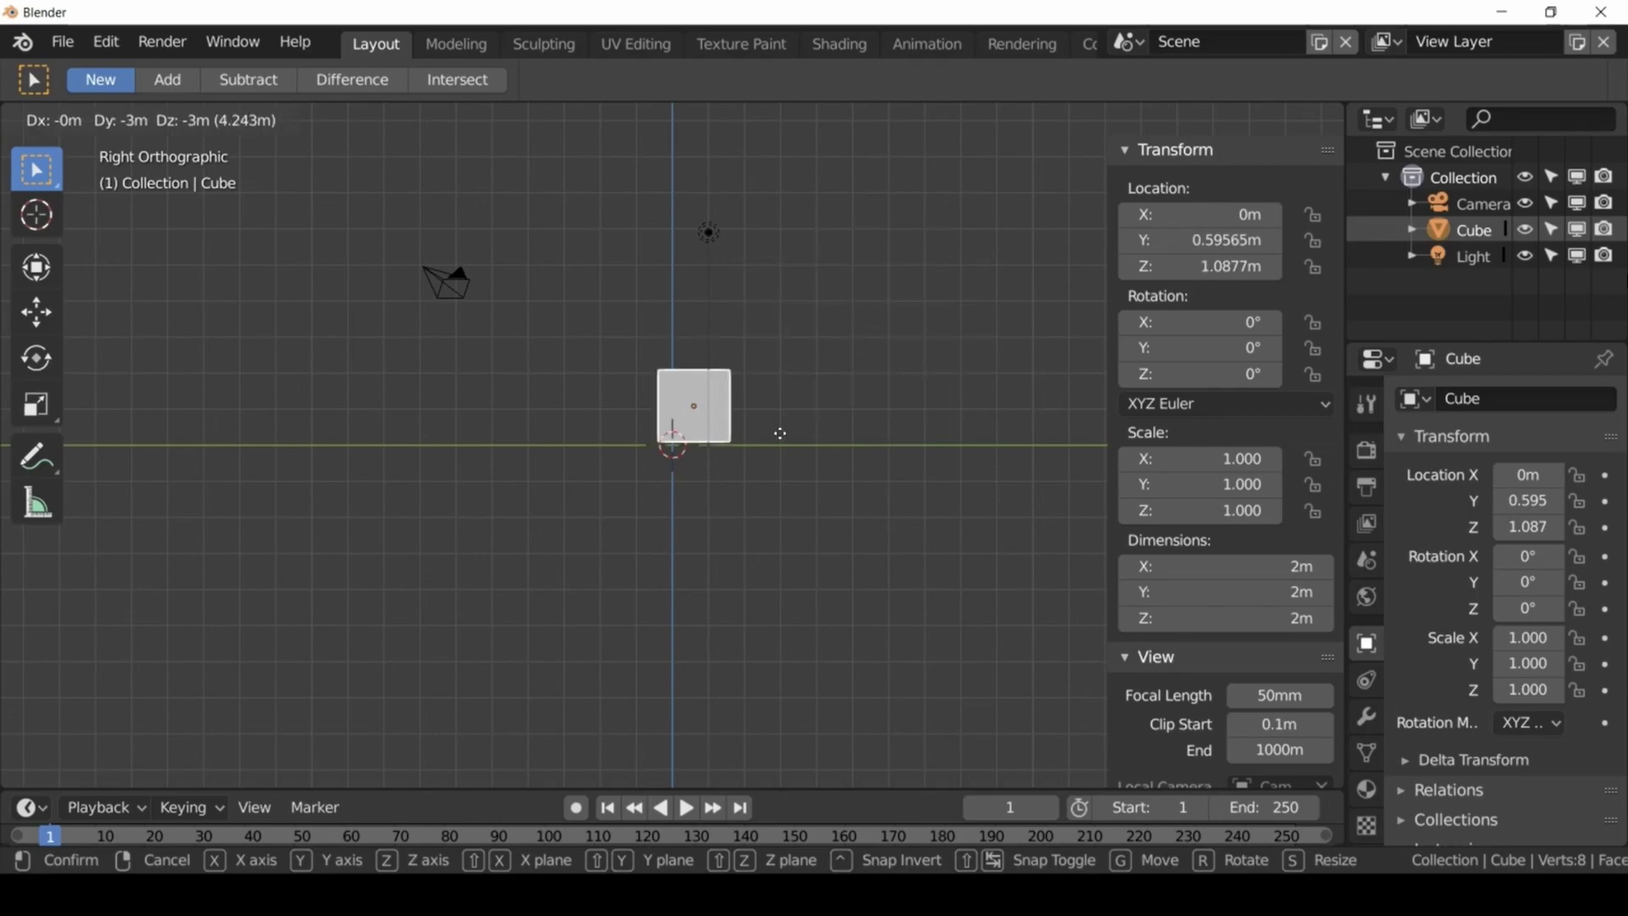
pyautogui.click(773, 465)
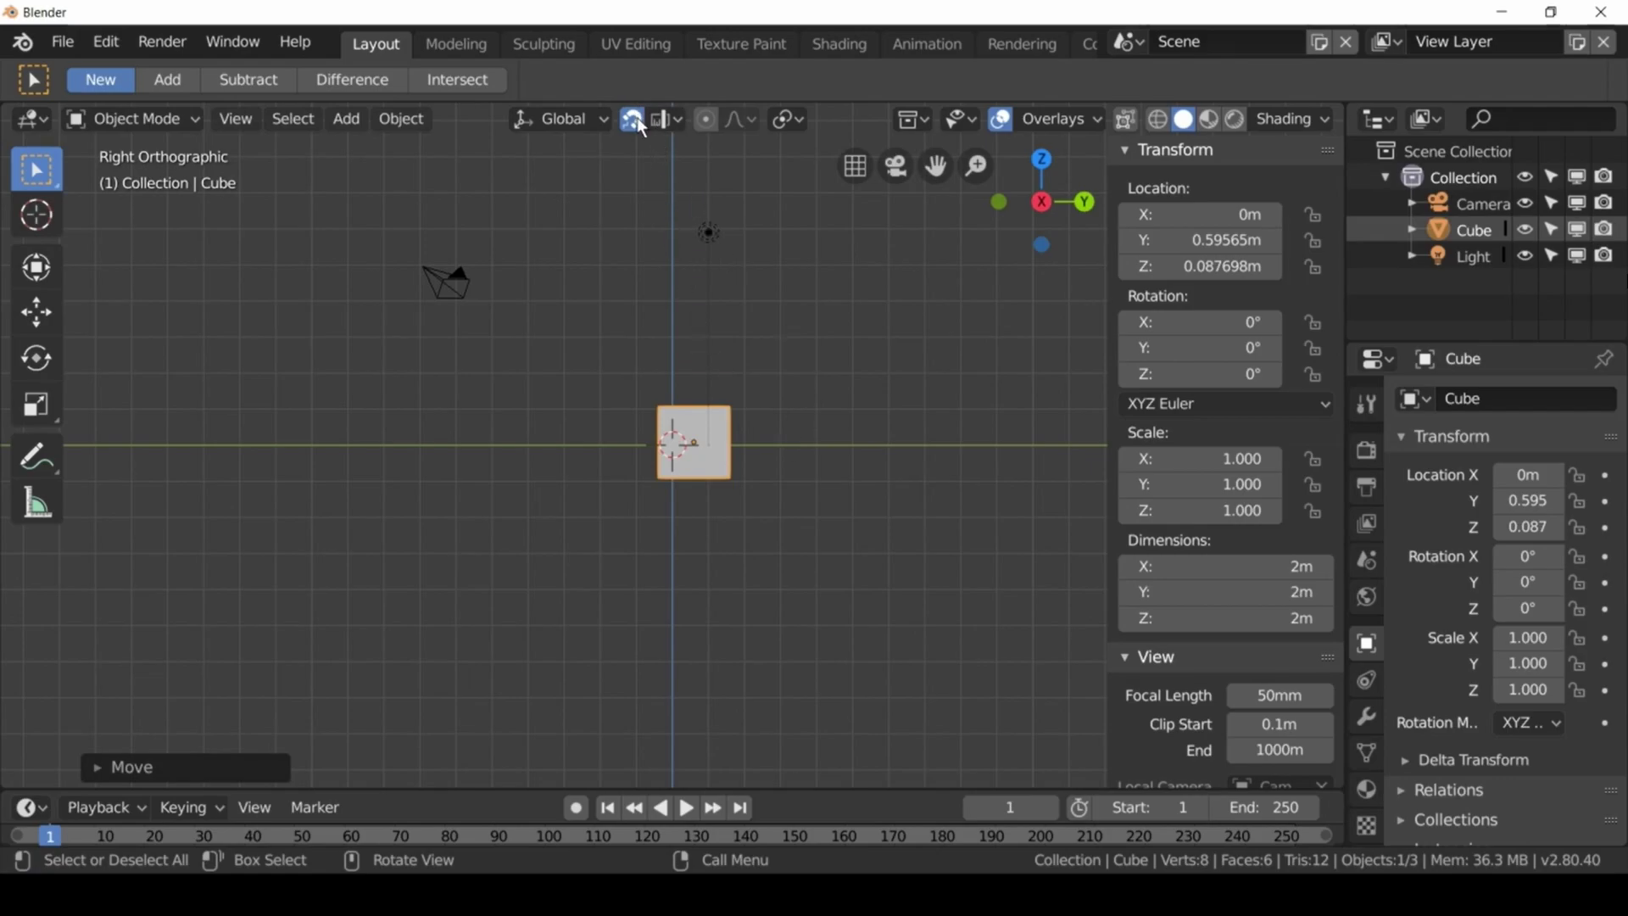
# Enable Absolute Grid Snap for increment snapping and move the cube between grid points, ending at the world origin.
pyautogui.click(671, 119)
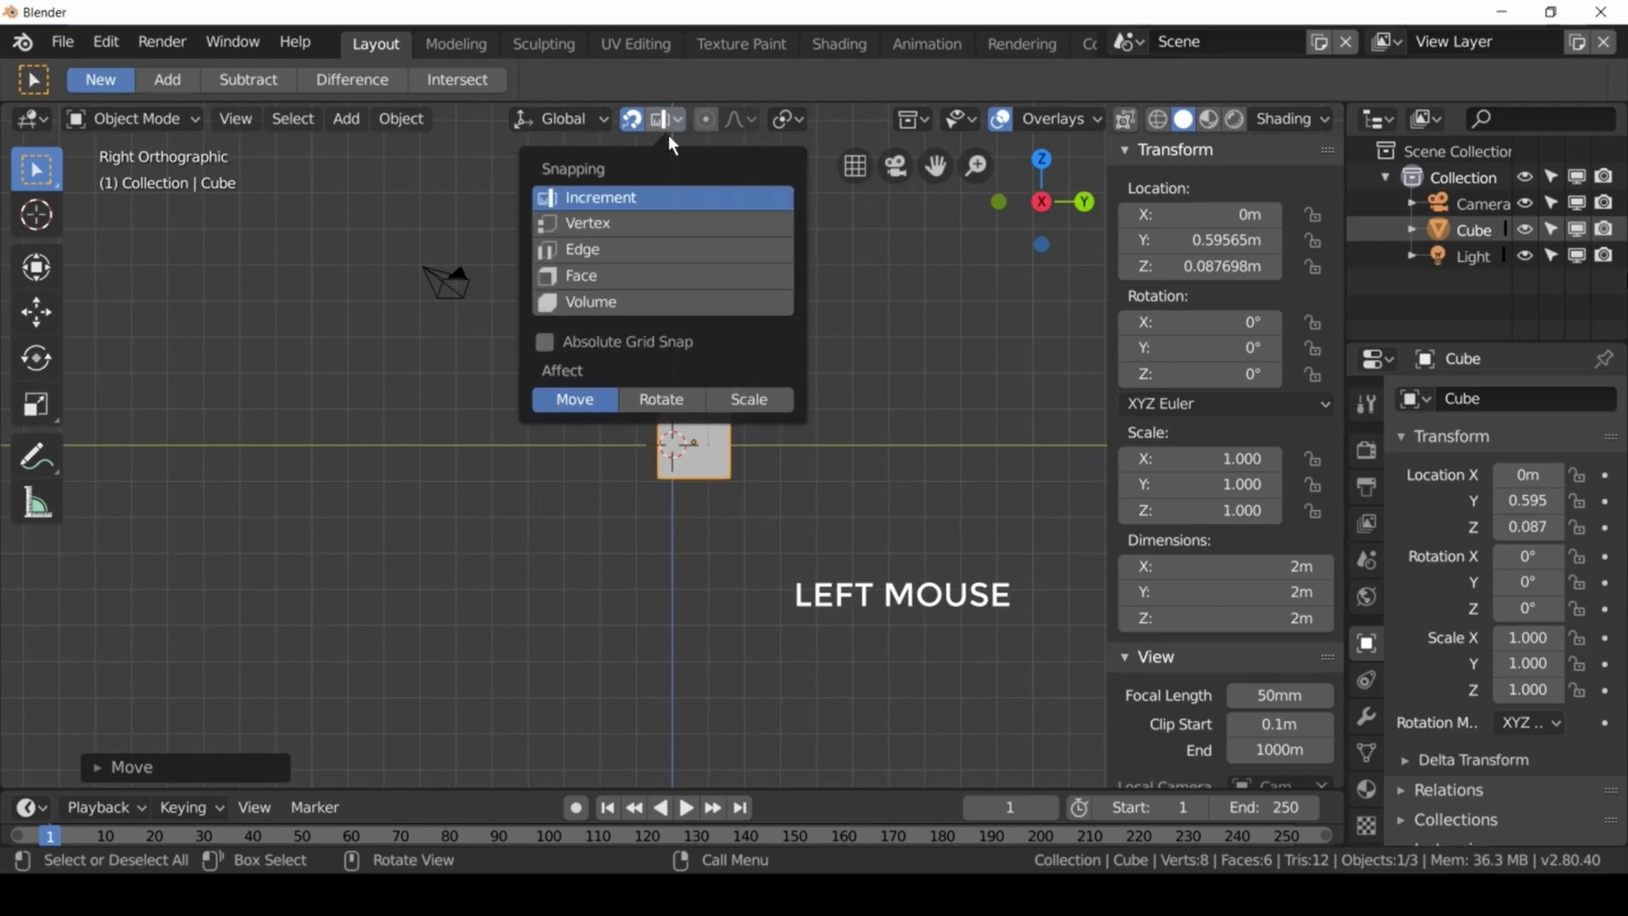
pyautogui.click(634, 345)
pyautogui.press('g')
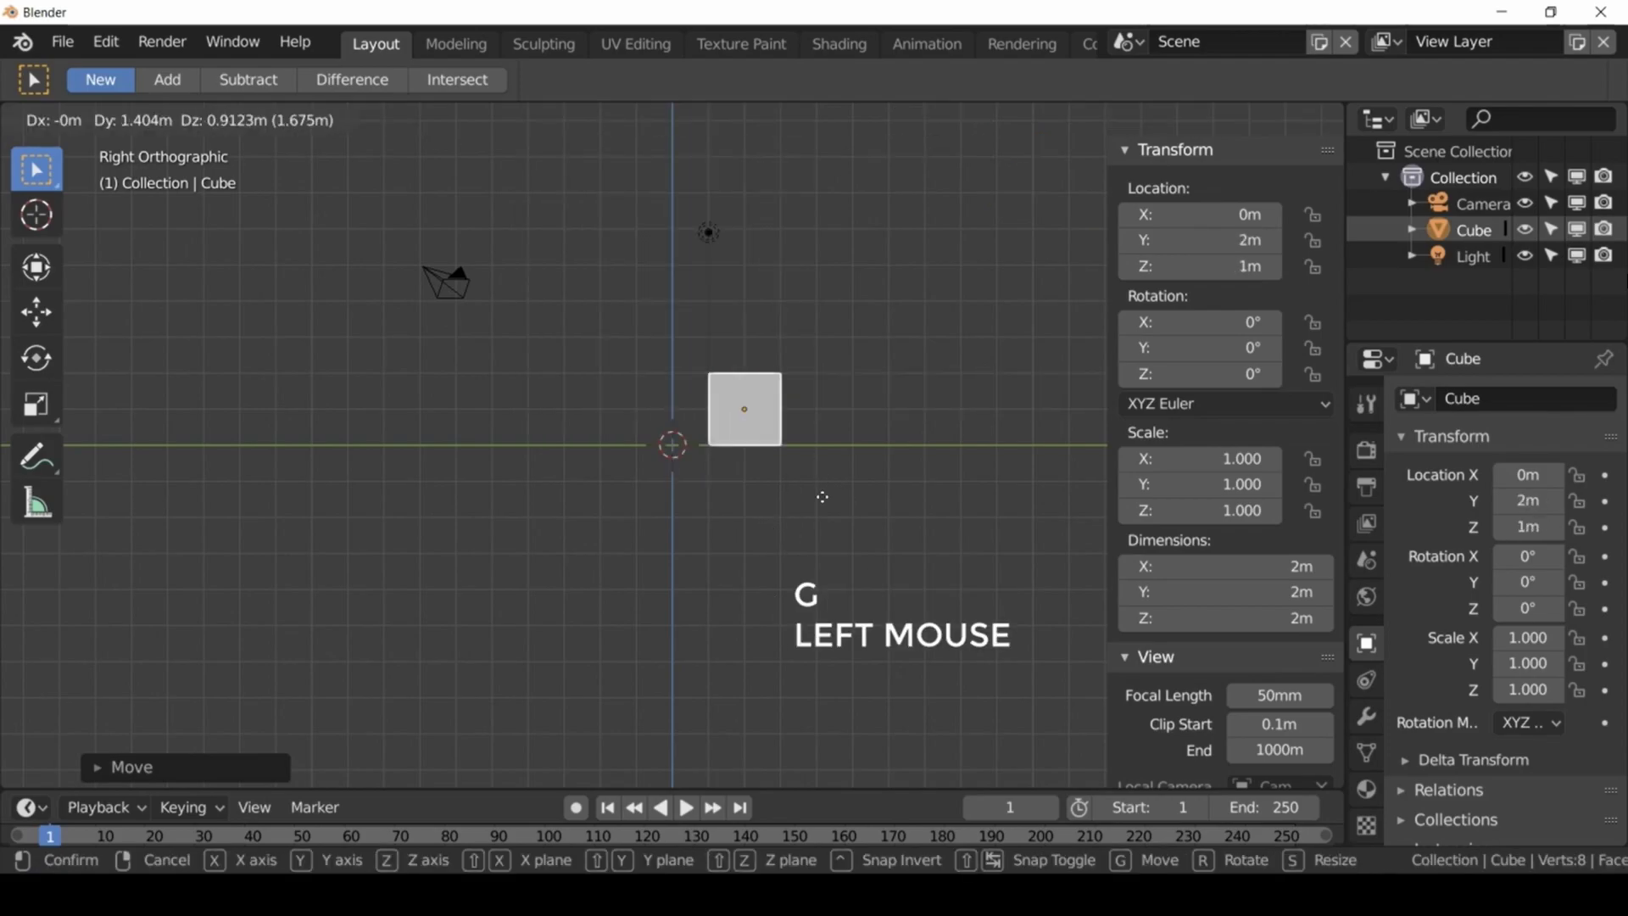
pyautogui.click(707, 526)
pyautogui.press('g')
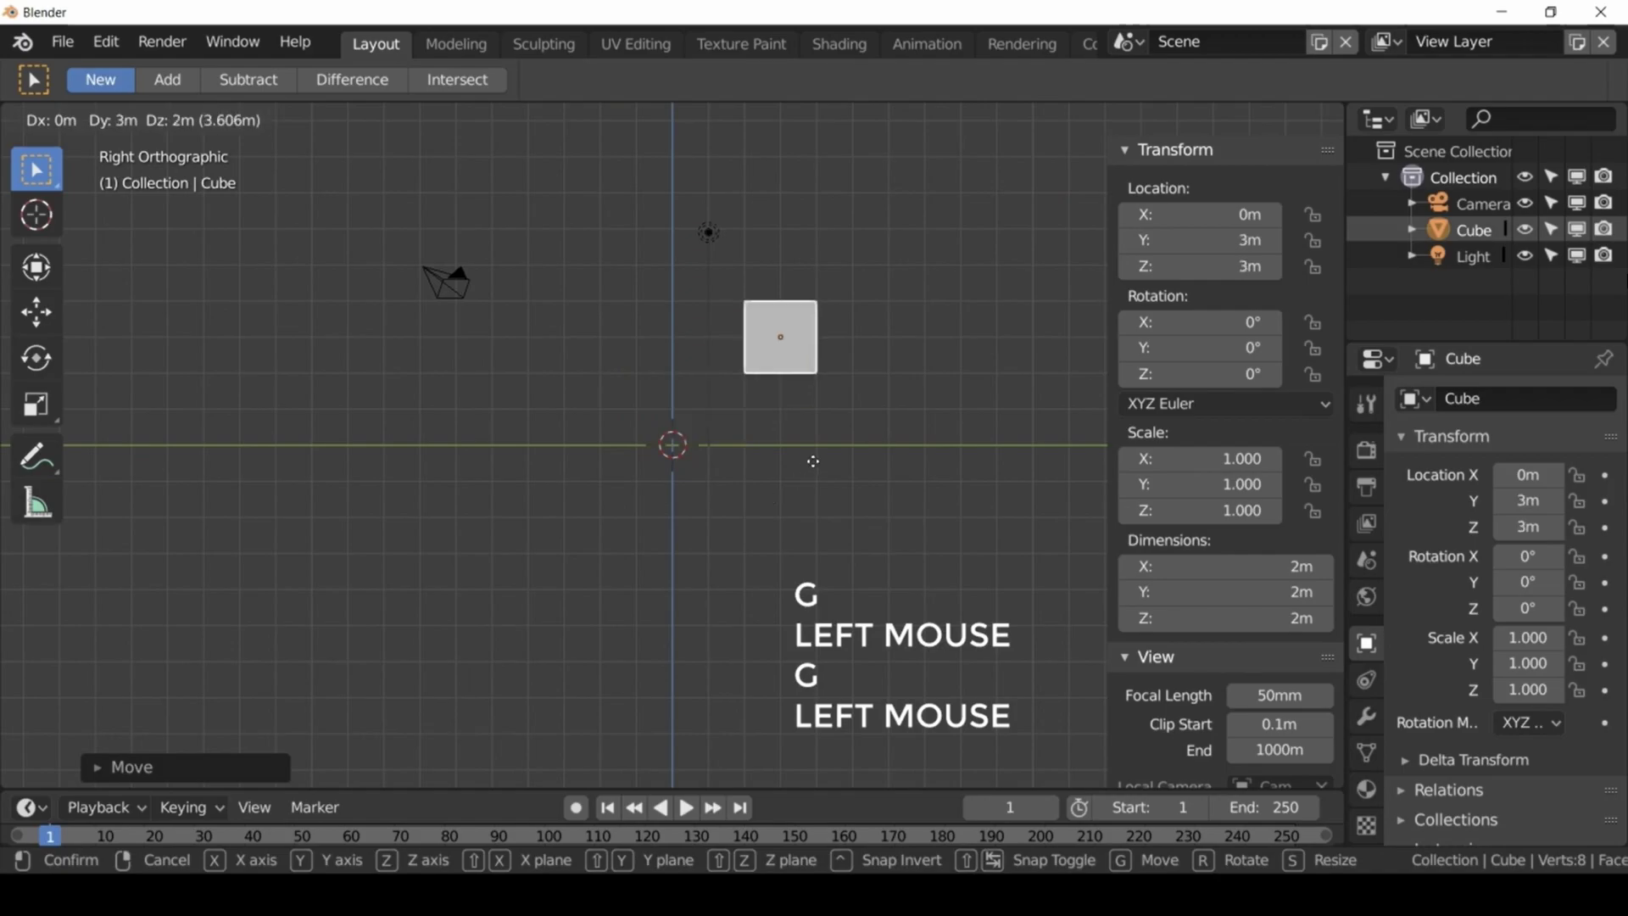
pyautogui.click(780, 487)
pyautogui.press('g')
pyautogui.click(731, 471)
pyautogui.scroll(5, 787, 515)
pyautogui.press('g')
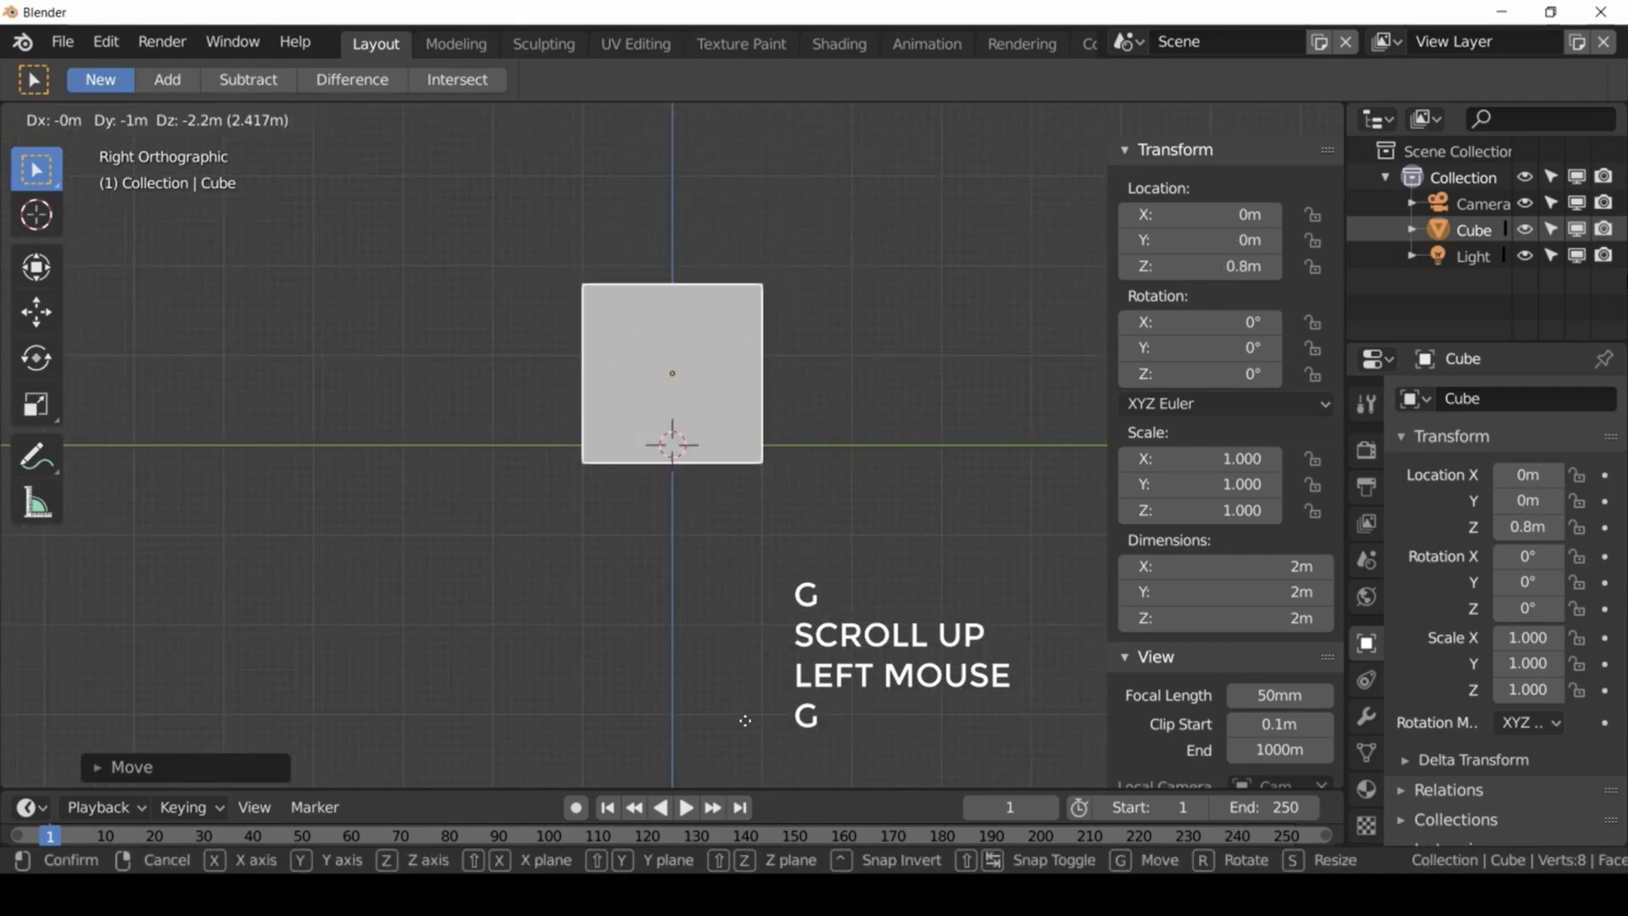
pyautogui.click(755, 117)
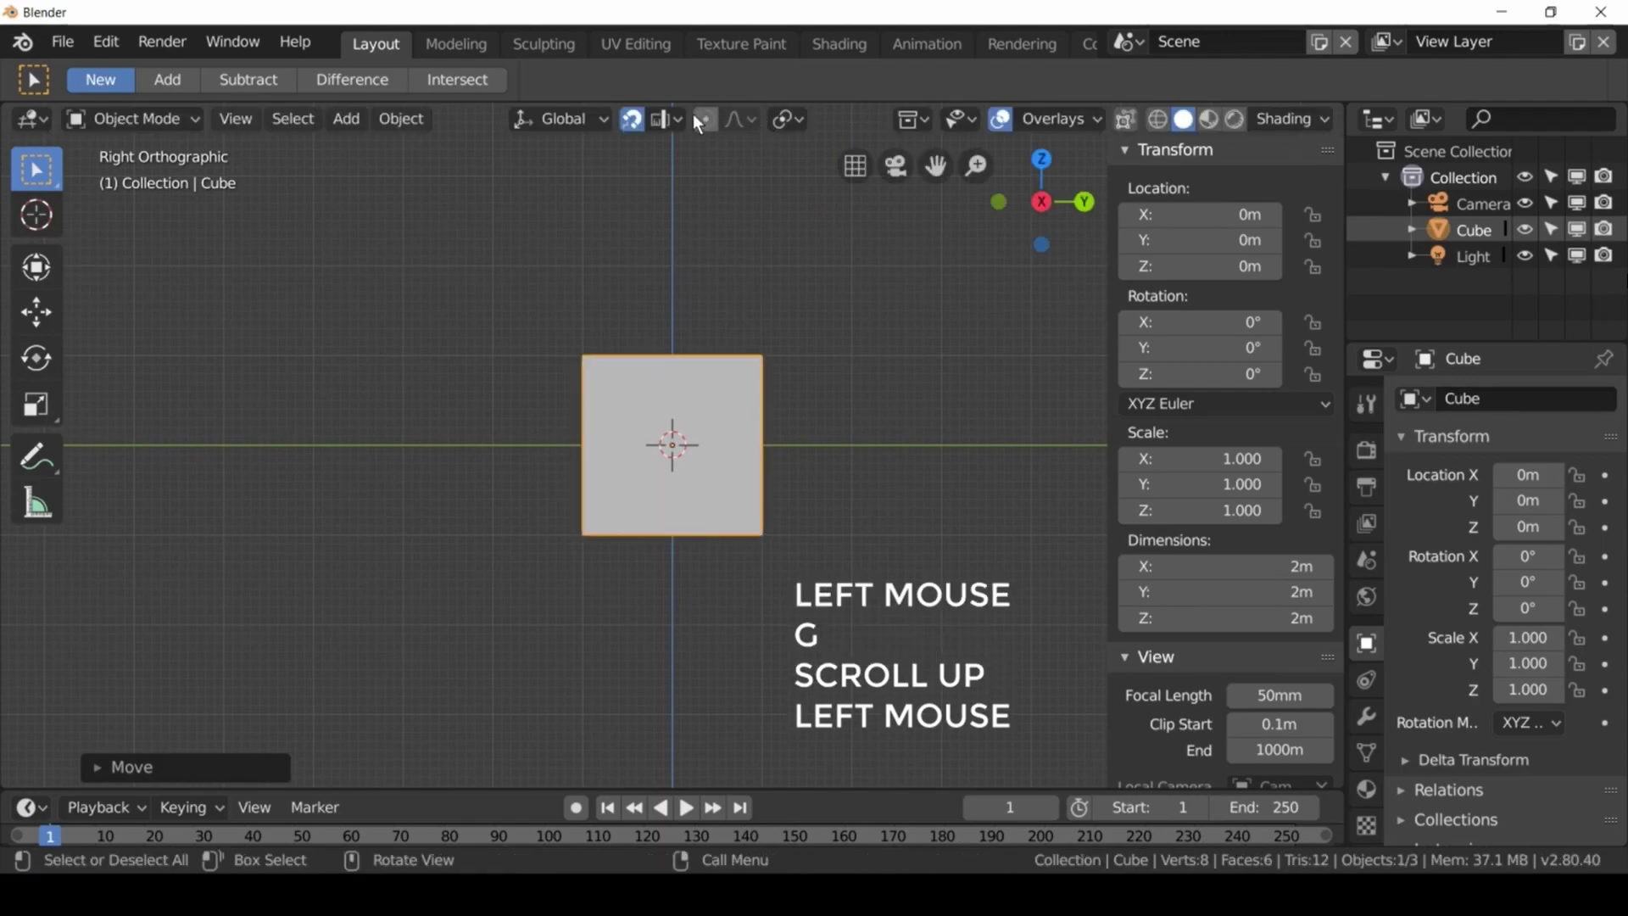
# Set snapping to Vertex and duplicate the cube, placing the copy at about X -1.69 m, Y 0.65 m, Z 2.37 m.
pyautogui.click(670, 119)
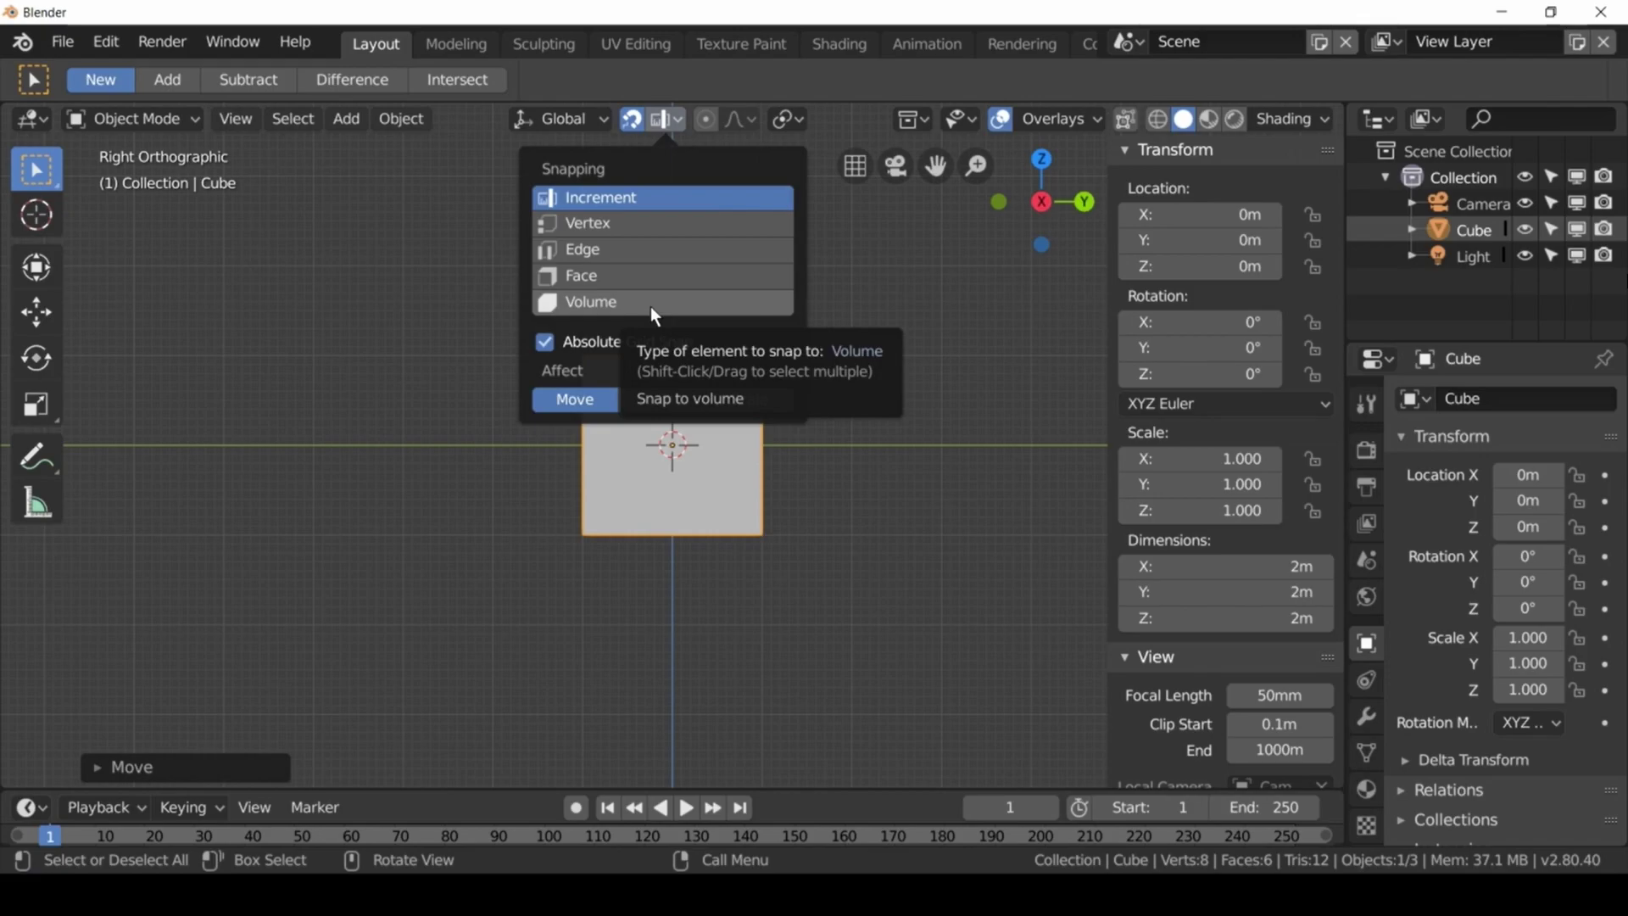
pyautogui.click(670, 224)
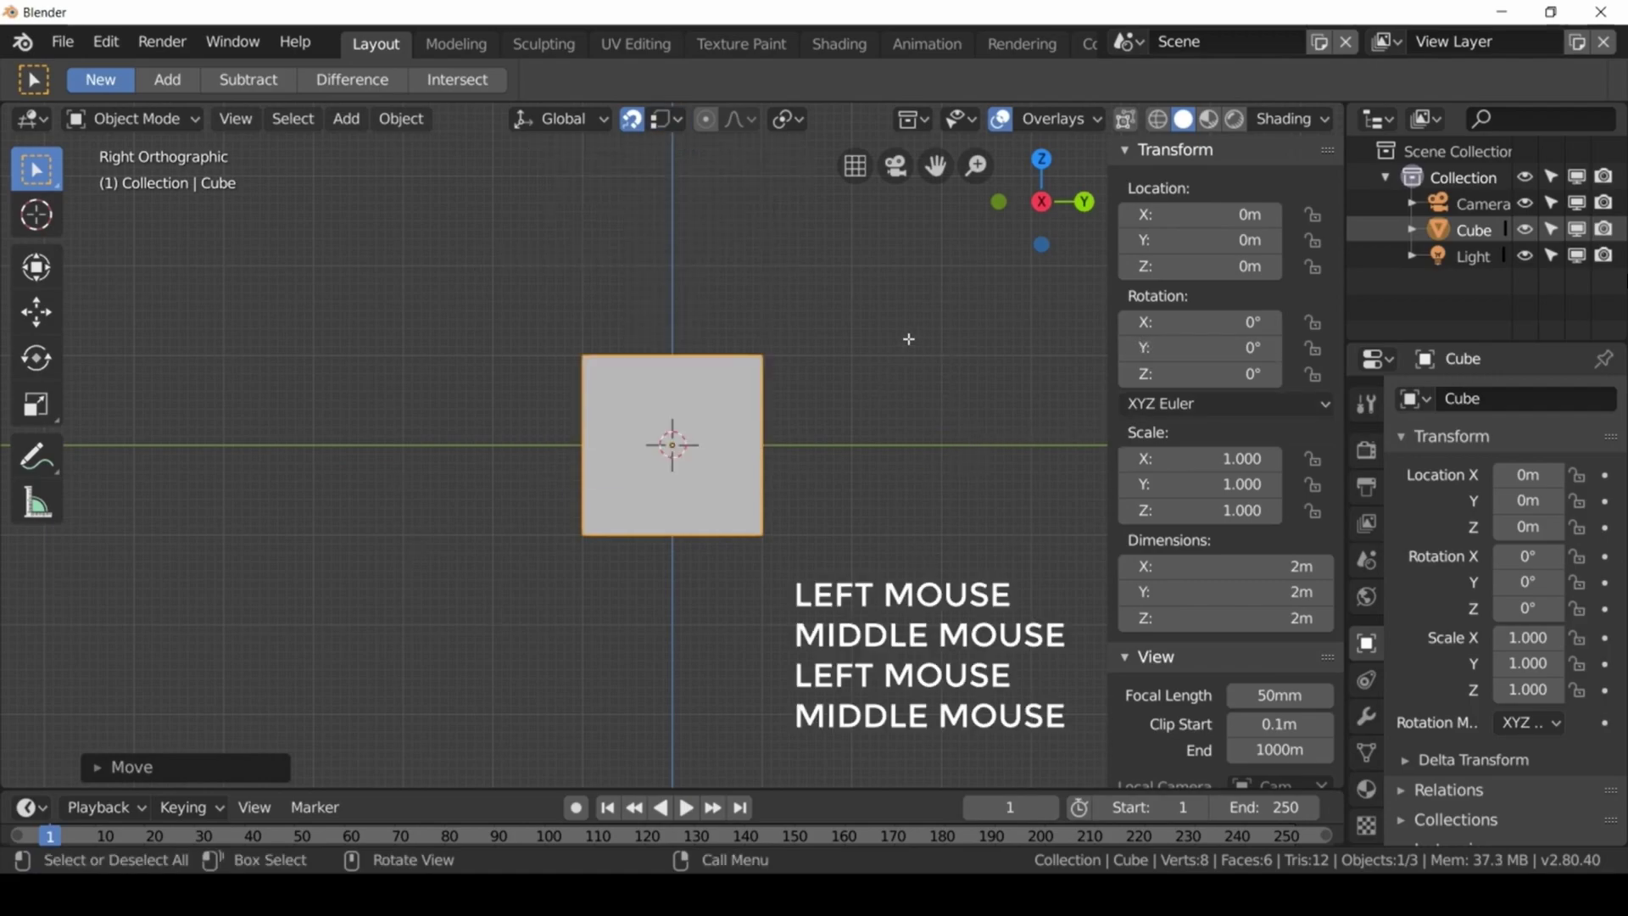
pyautogui.moveTo(959, 324); pyautogui.dragTo(863, 414, button='middle')
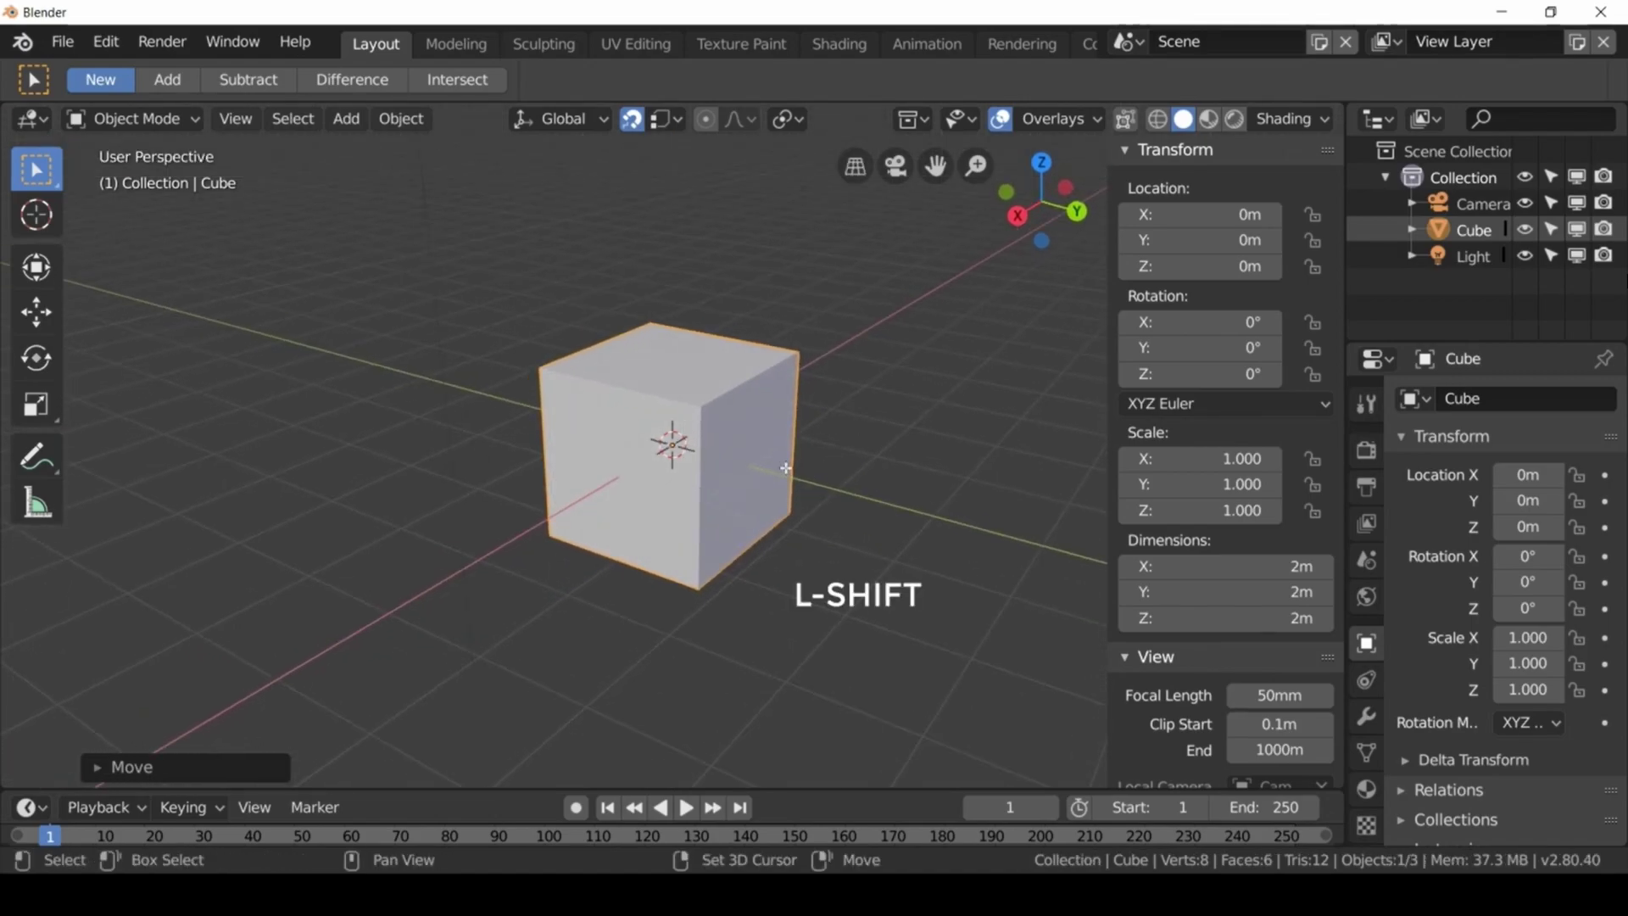
pyautogui.hotkey('shift', 'd')
pyautogui.click(987, 273)
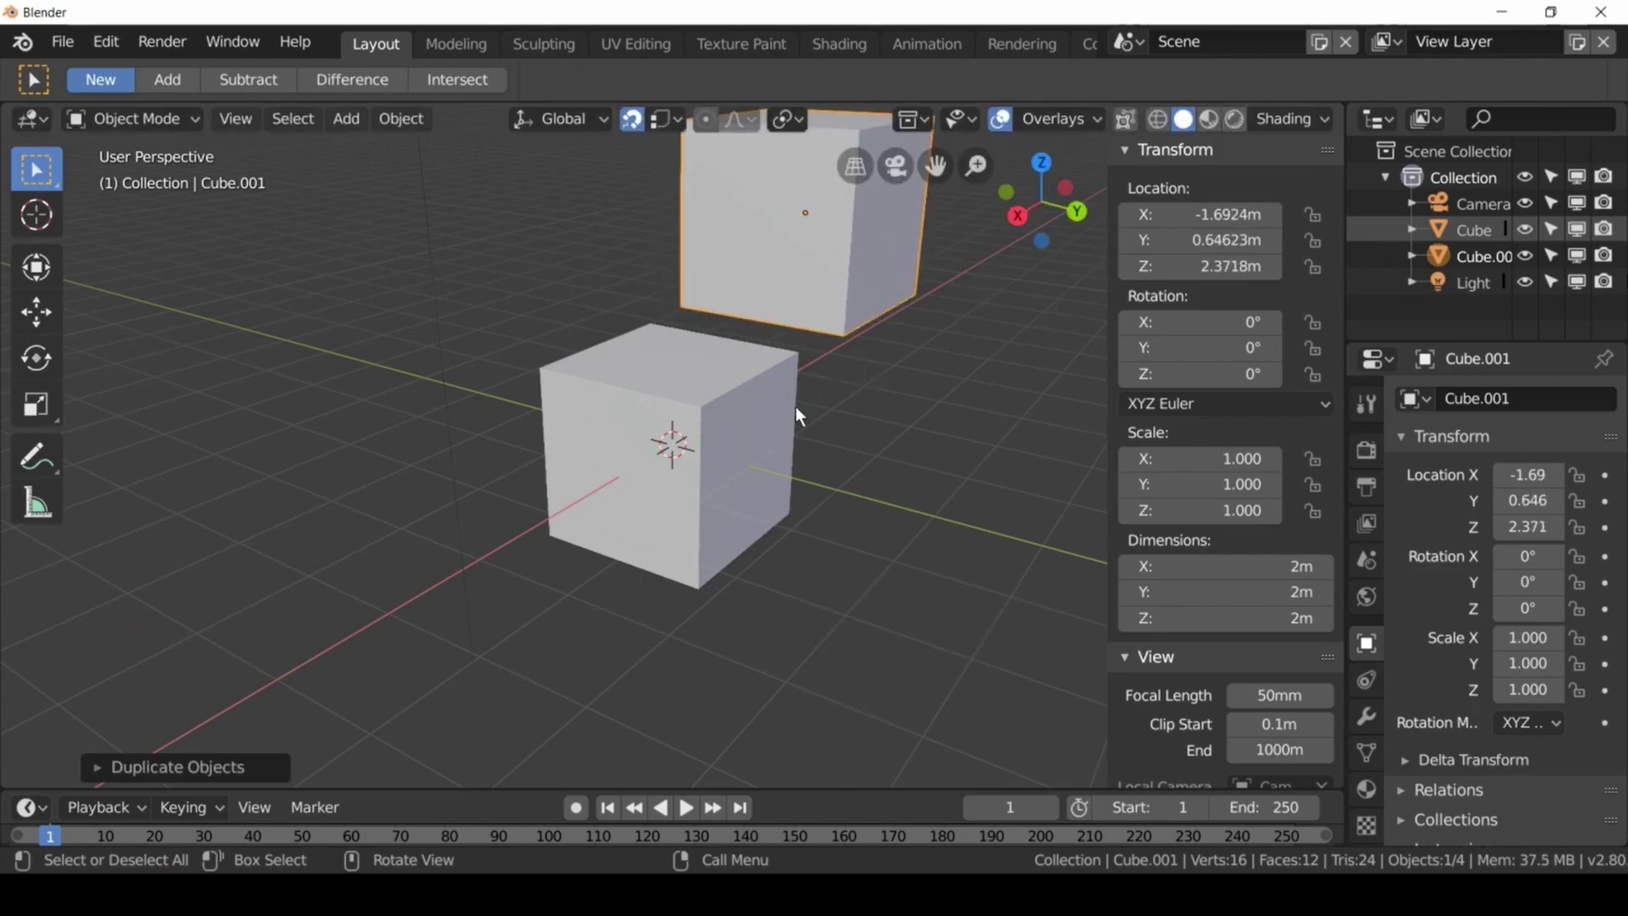
# Try vertex snapping the duplicate to the original cube's top corners, then place it unsnapped at about X -1.65 m, Y 0.4 m, Z 2.51 m.
pyautogui.moveTo(843, 464); pyautogui.dragTo(785, 373, button='middle')
pyautogui.press('g')
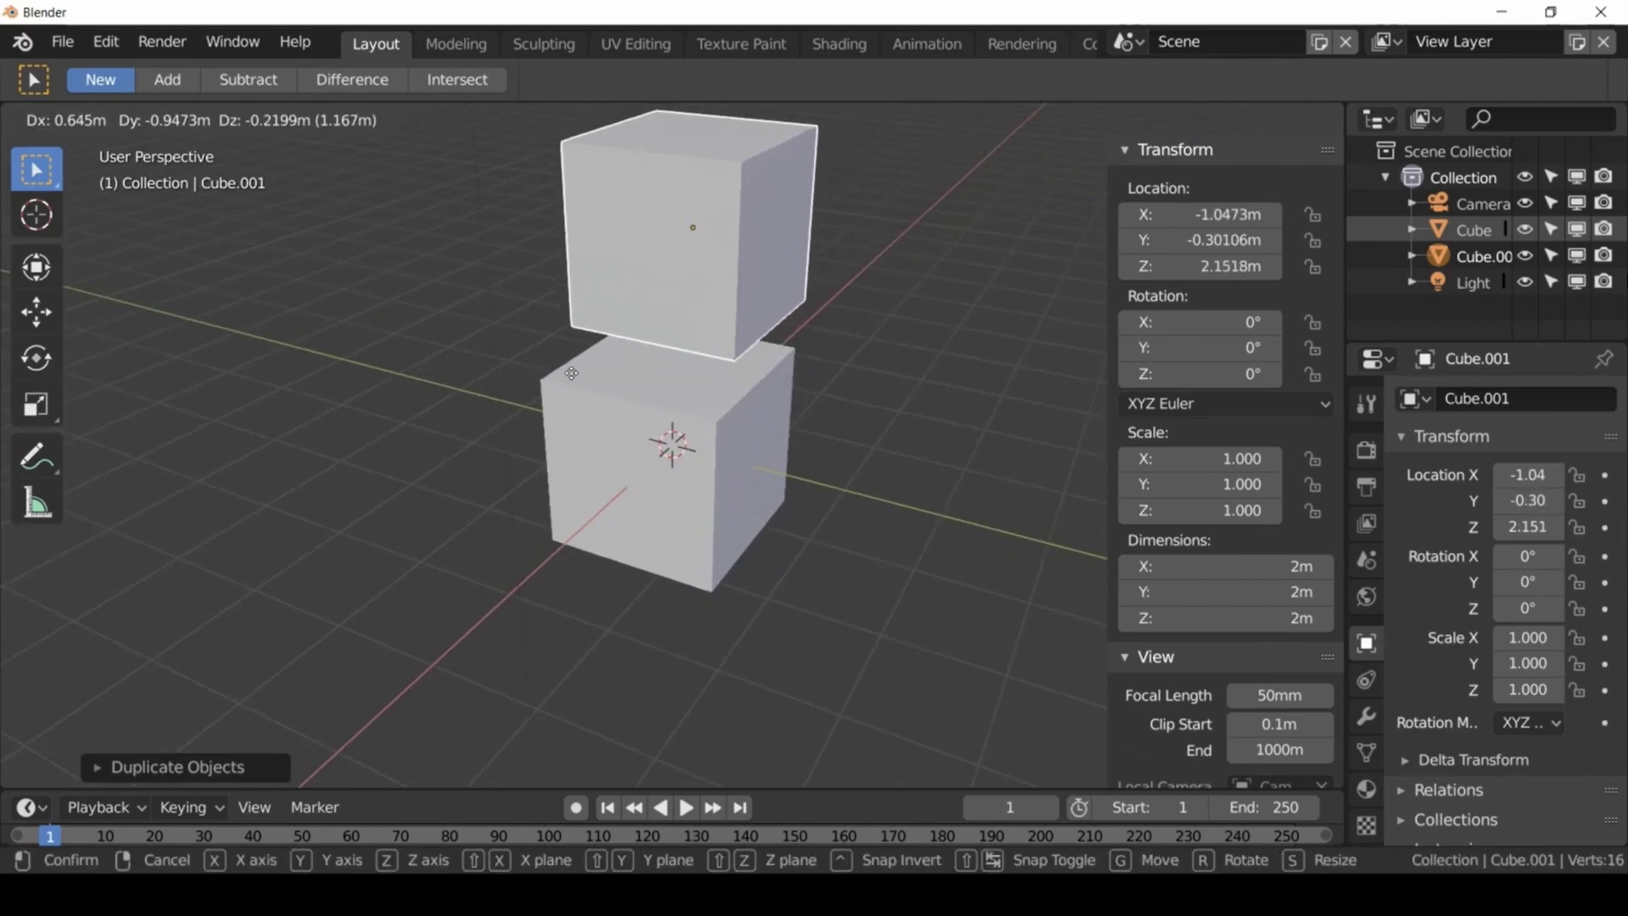
pyautogui.press('ctrl')
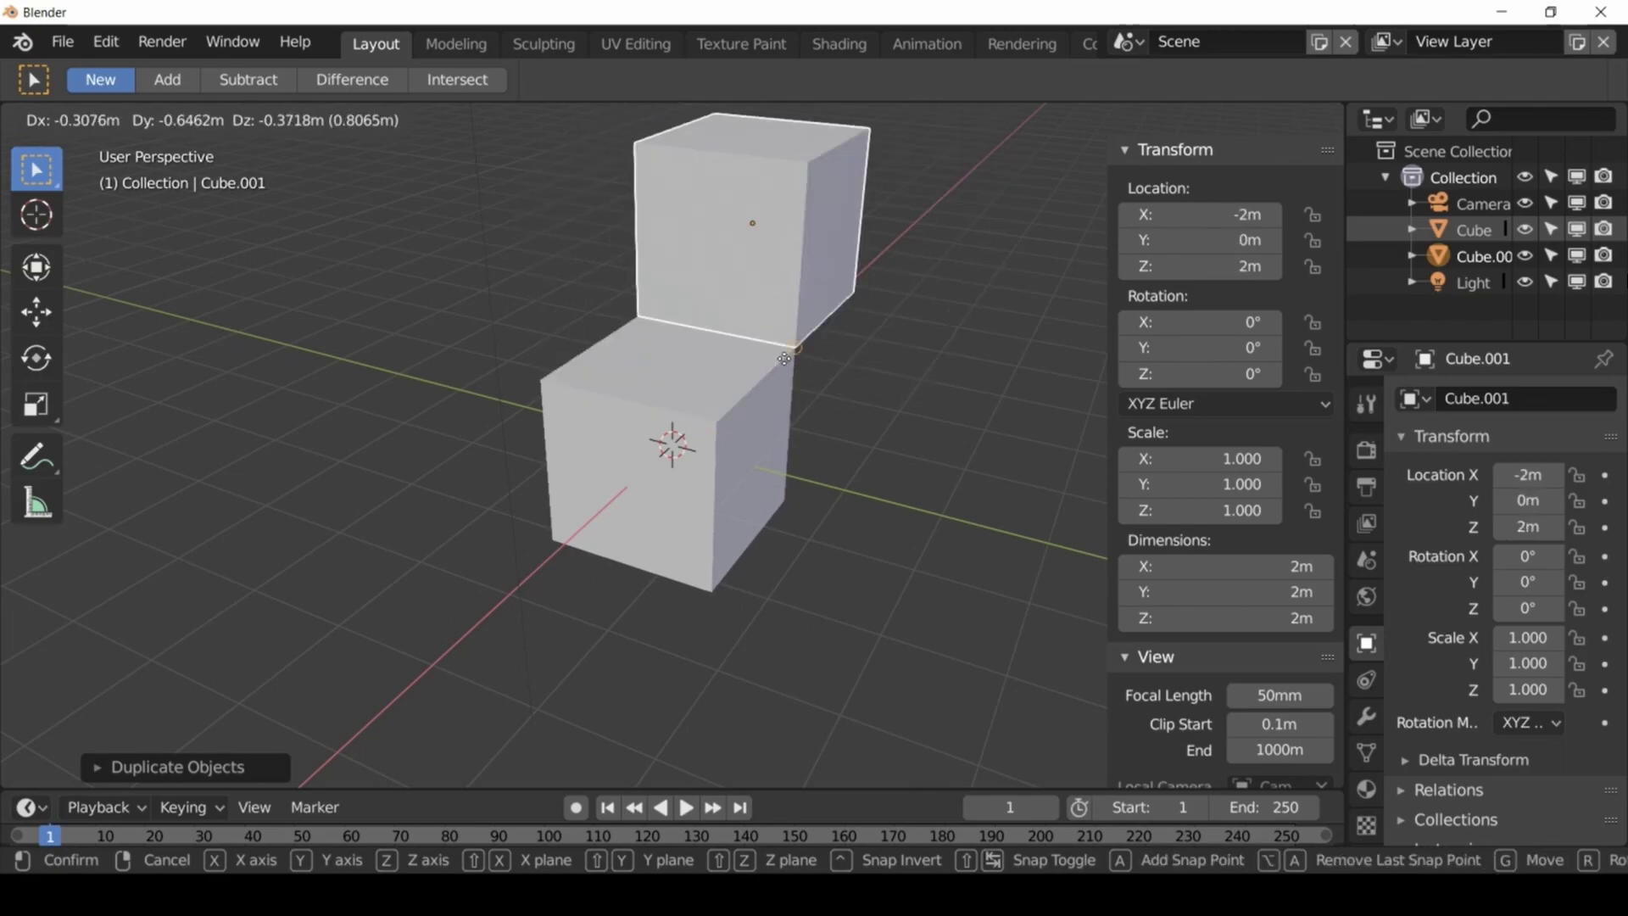
pyautogui.press('ctrl')
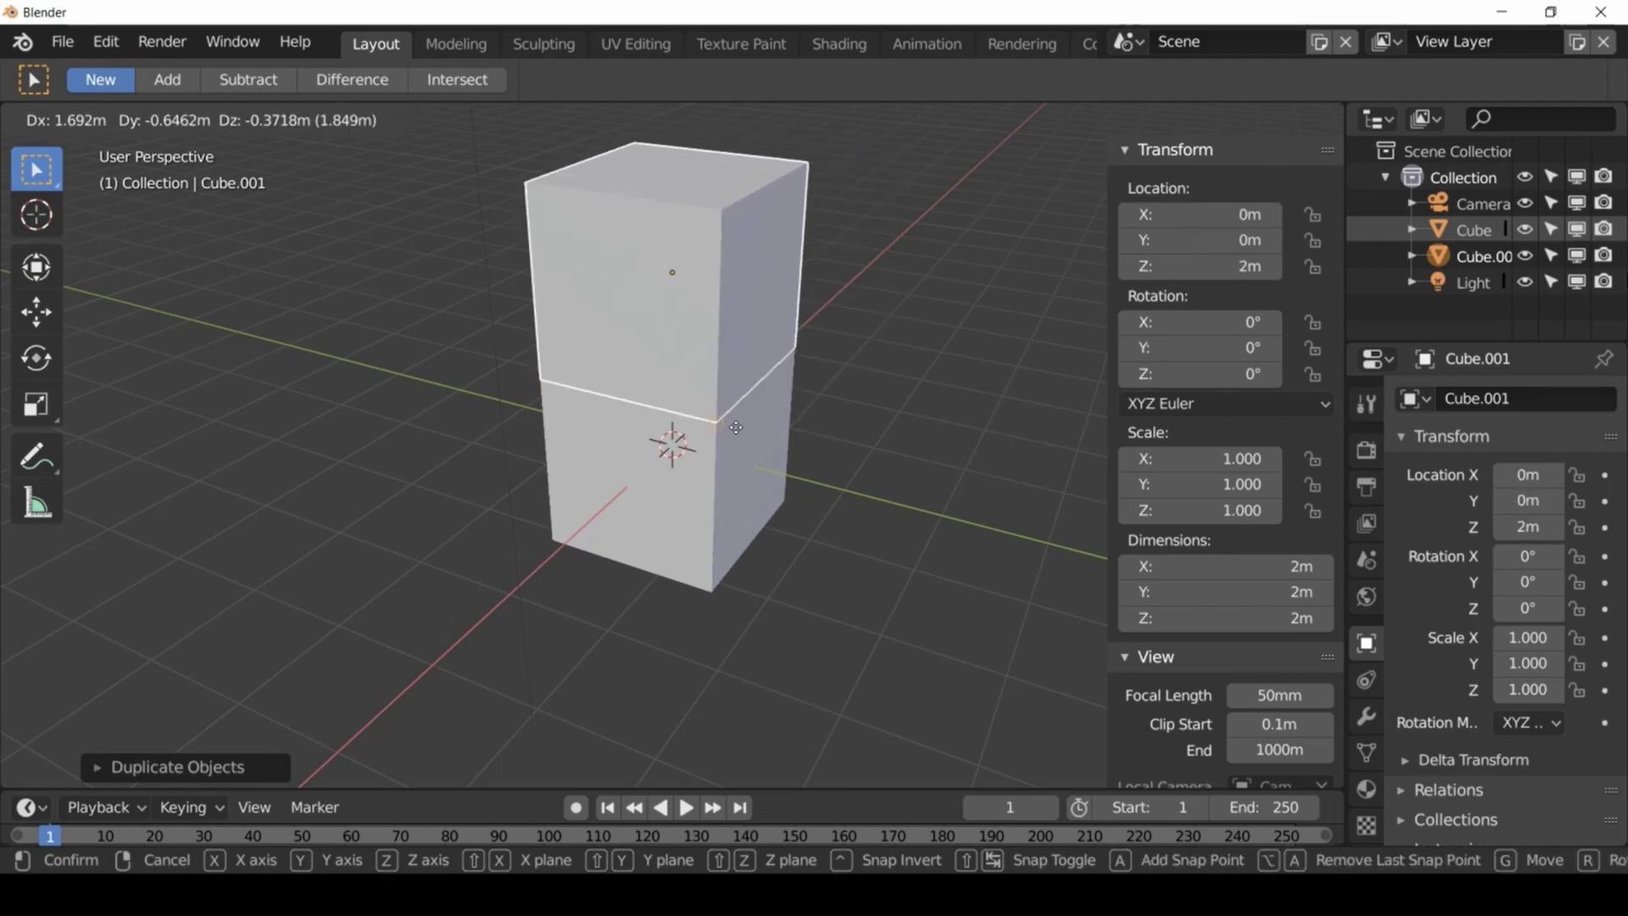
pyautogui.click(659, 310)
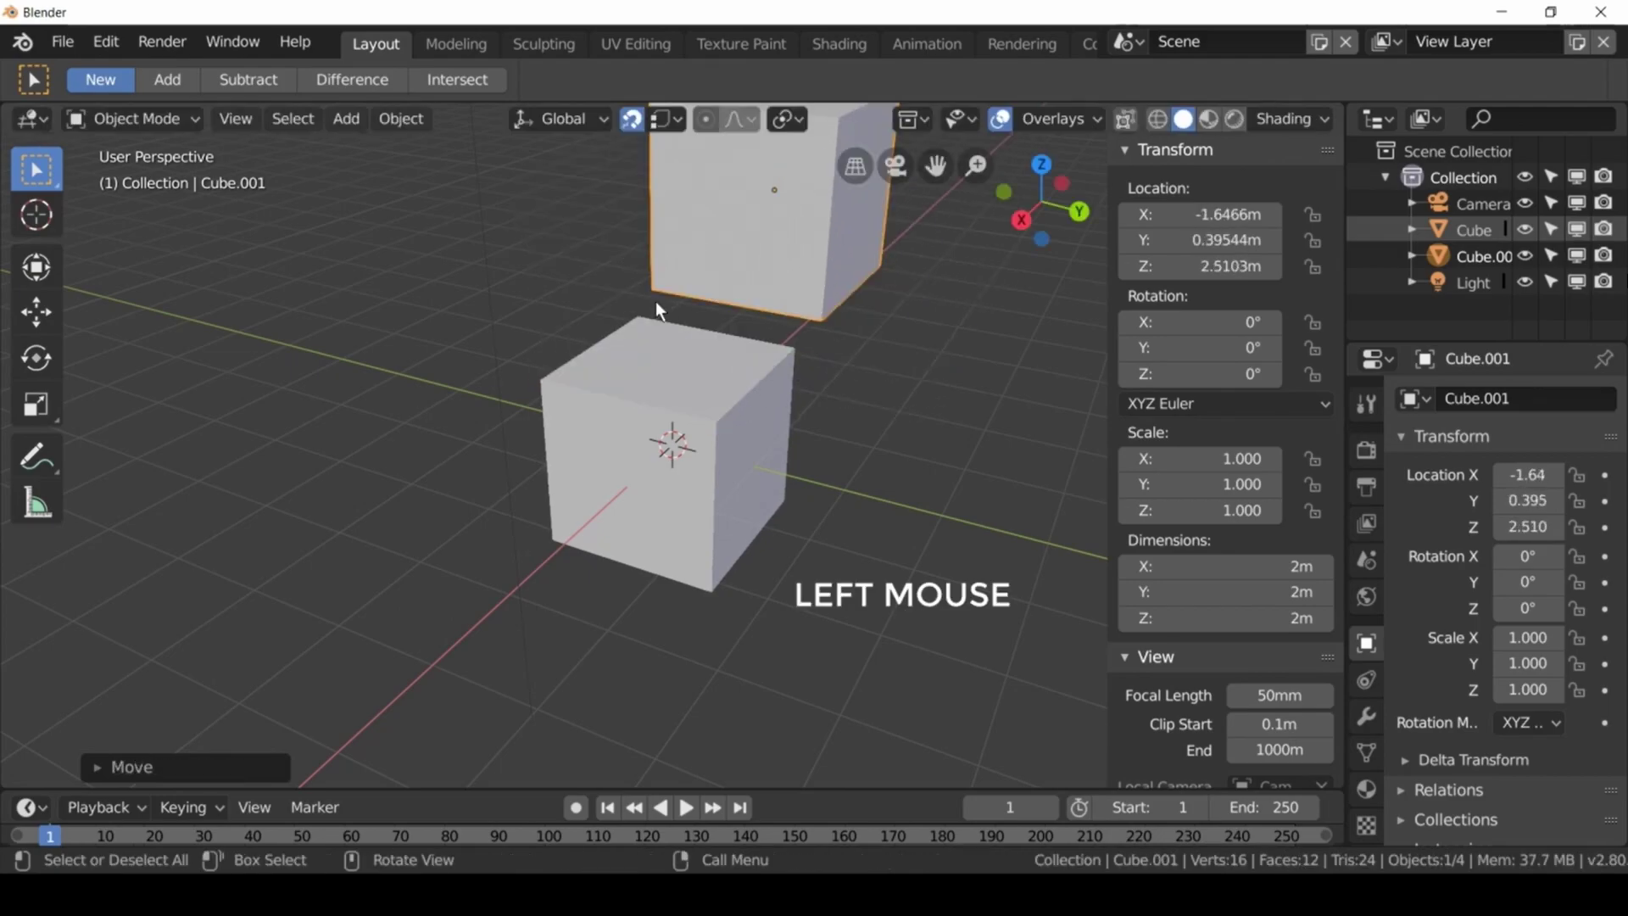
# Move the duplicate cube away from the original and vertex-snap it to the original's top corner at X 0 m, Y 2 m, Z 2 m.
pyautogui.click(669, 118)
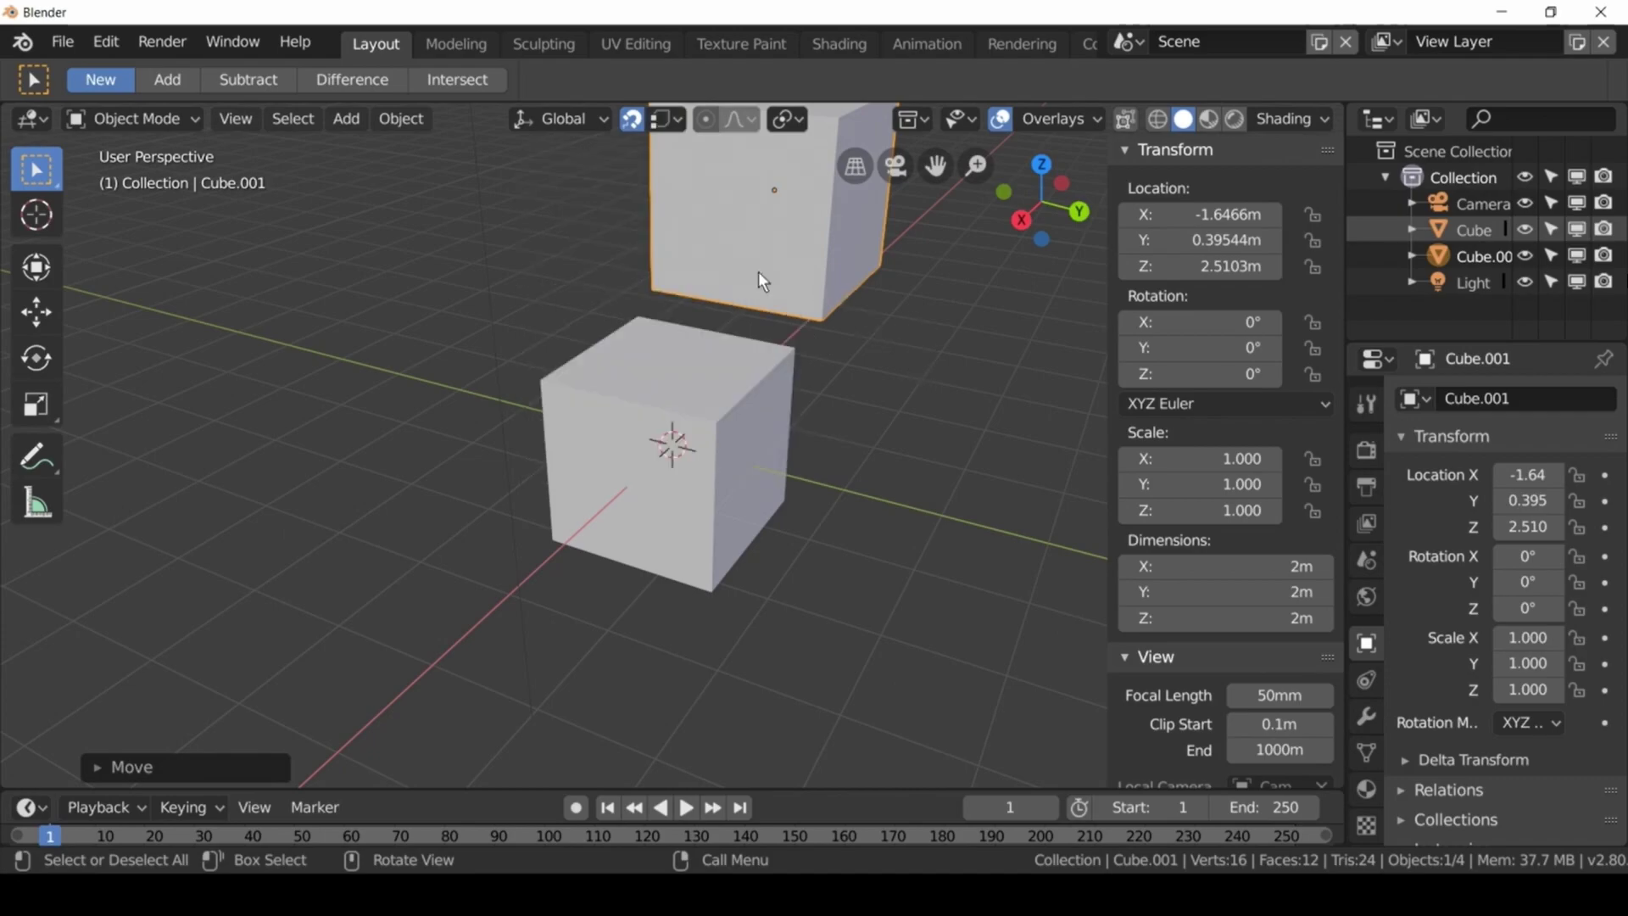
pyautogui.scroll(-3, 758, 272)
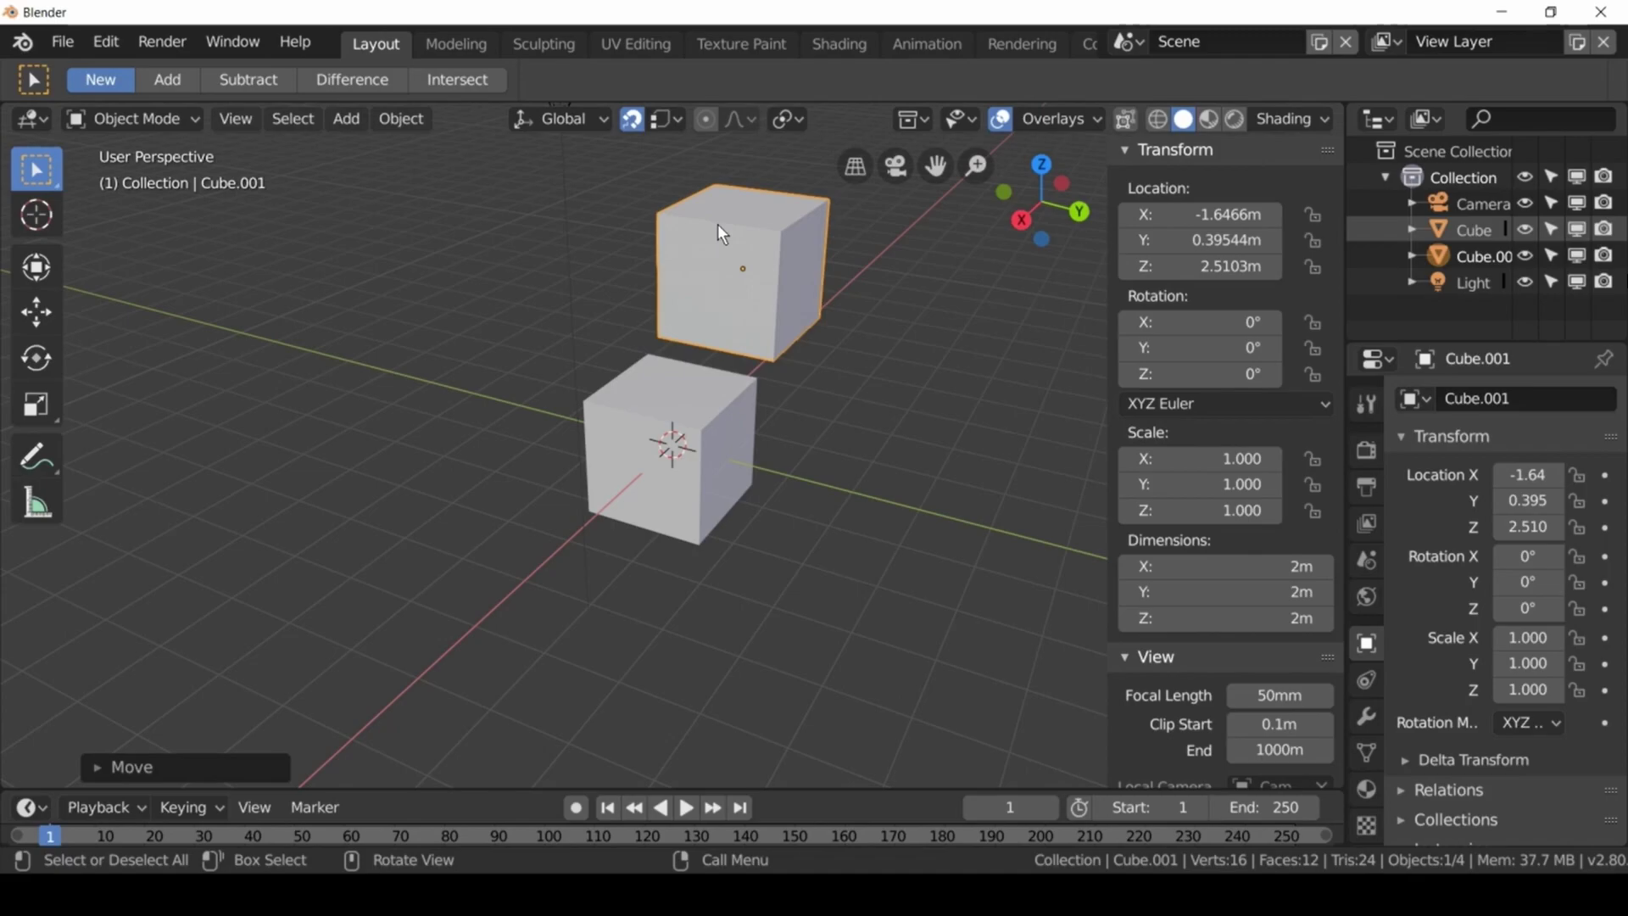
pyautogui.moveTo(768, 360); pyautogui.dragTo(788, 406, button='middle')
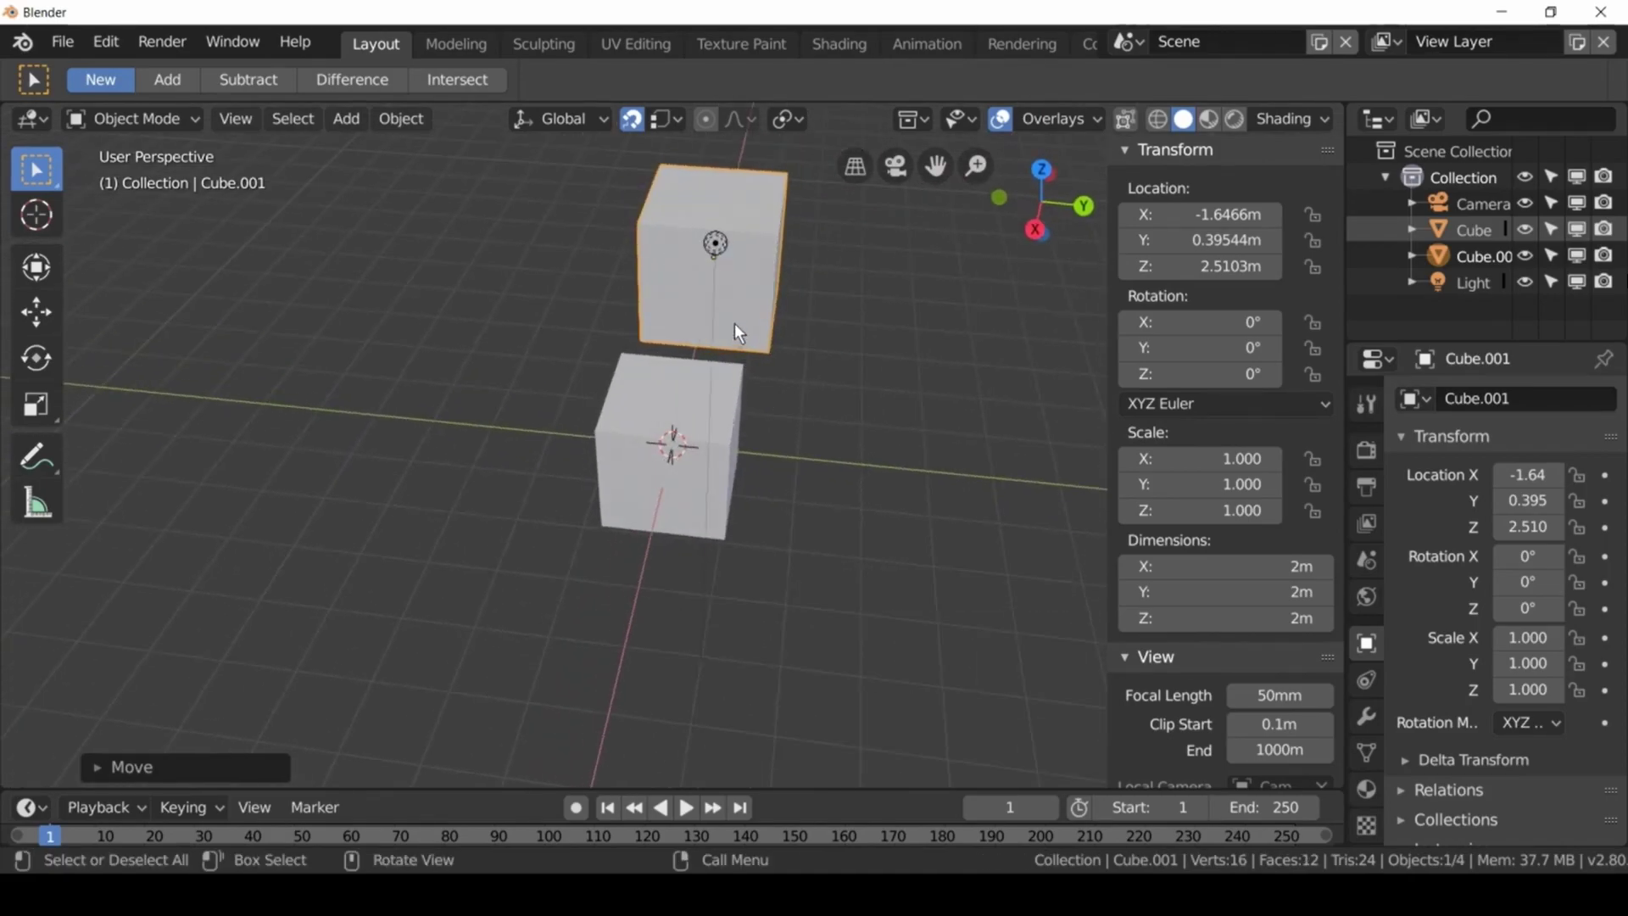
pyautogui.press('g')
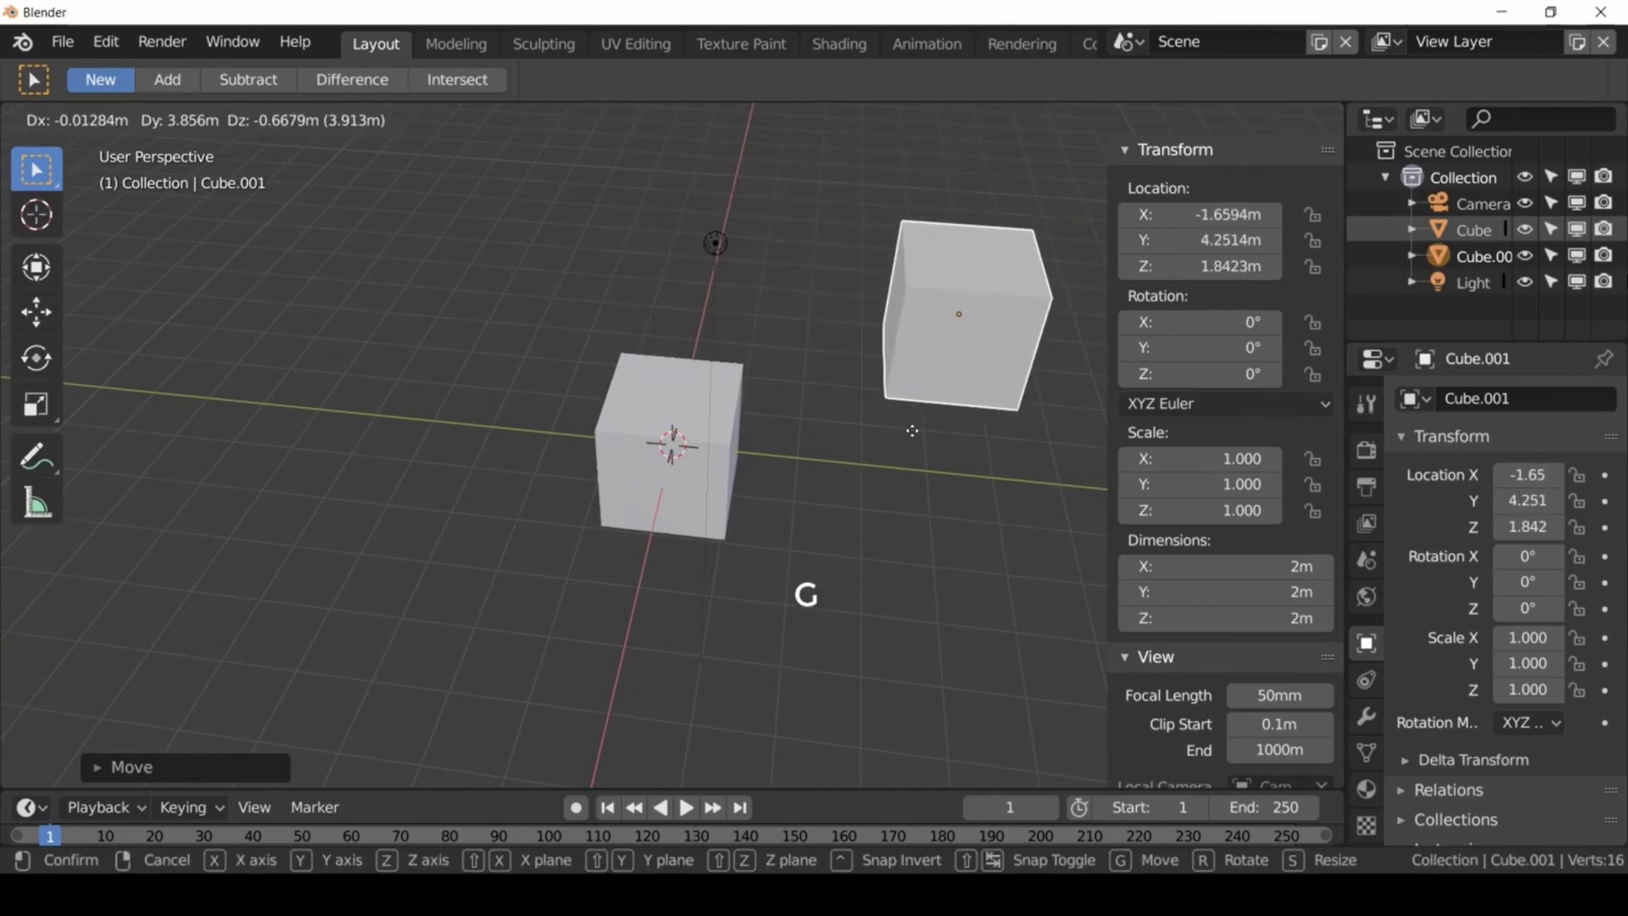
pyautogui.click(913, 434)
pyautogui.moveTo(803, 555); pyautogui.dragTo(804, 495, button='middle')
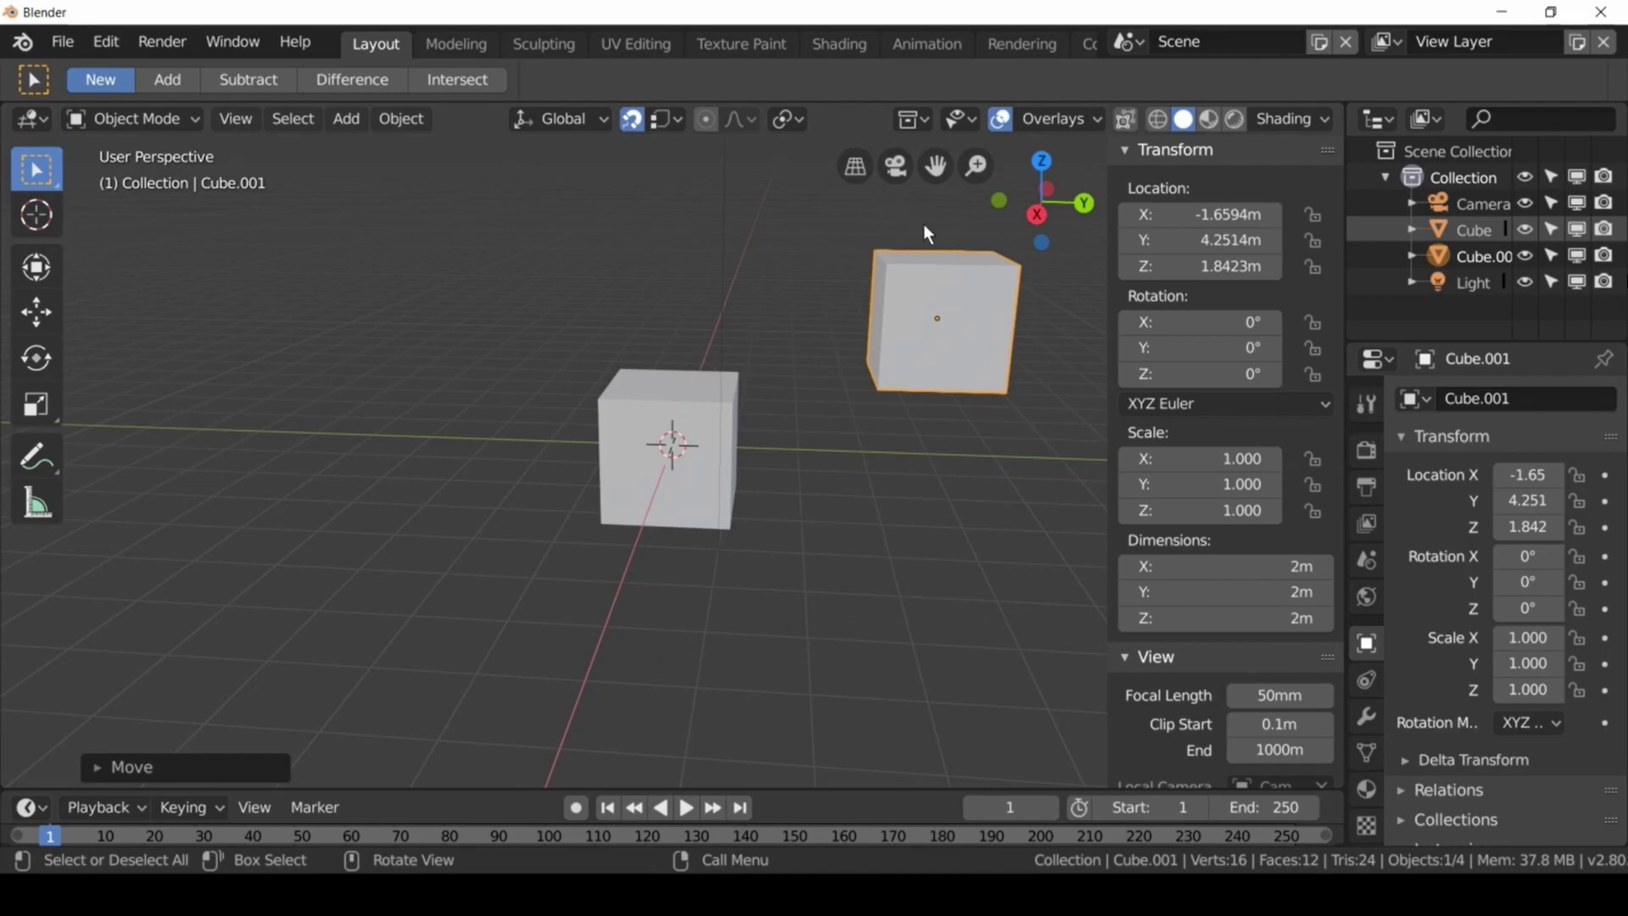
pyautogui.press('g')
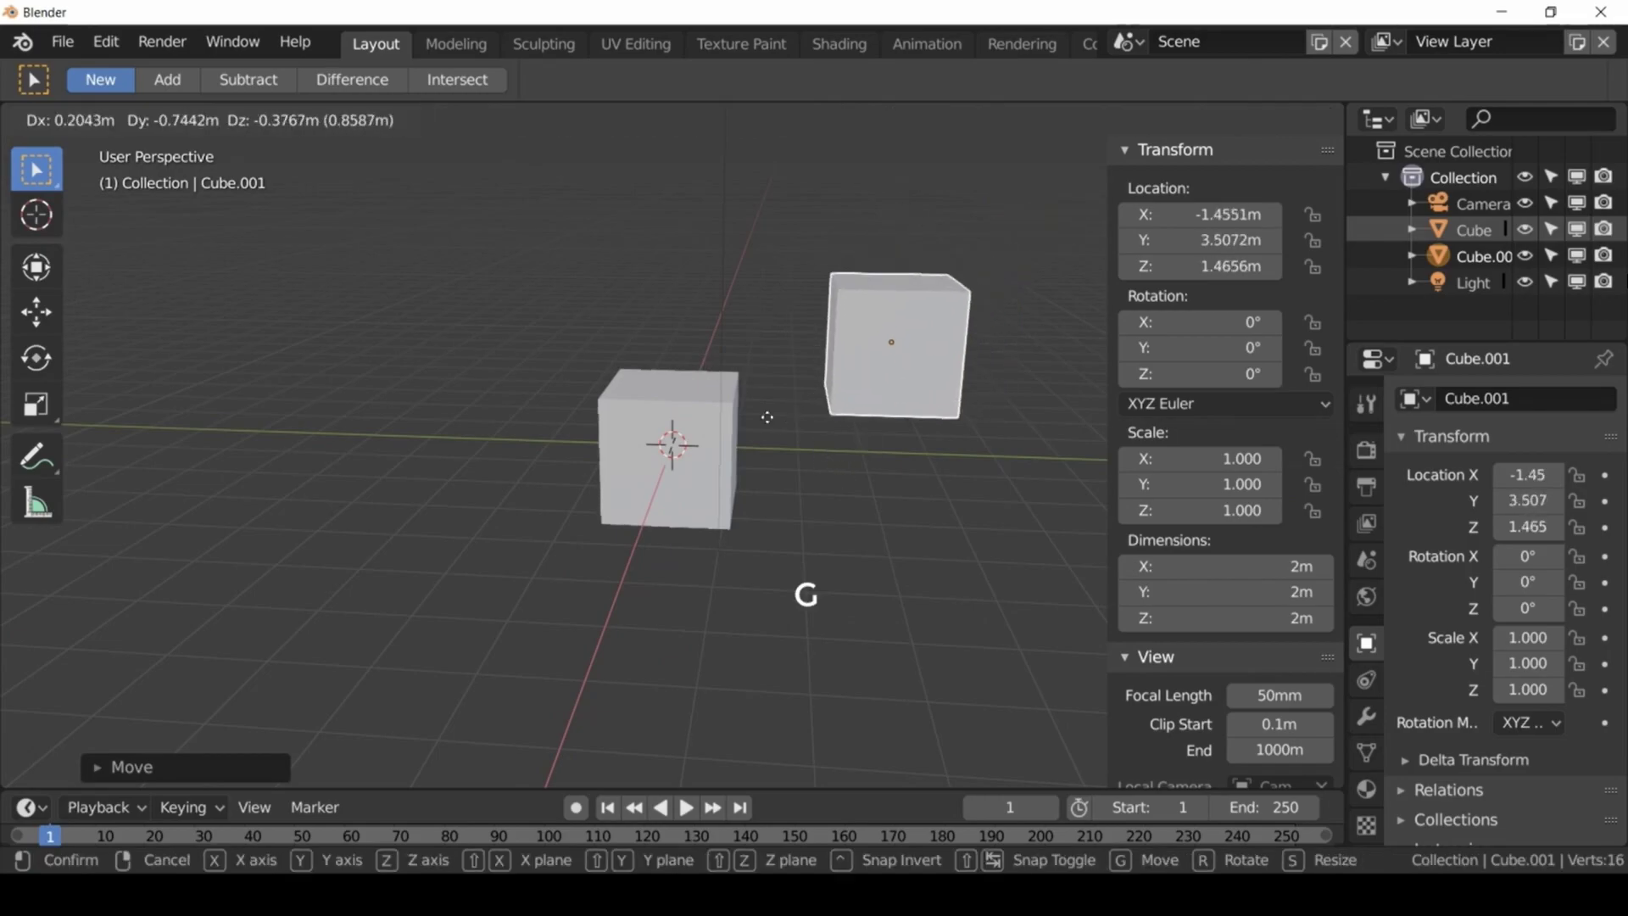
pyautogui.click(757, 340)
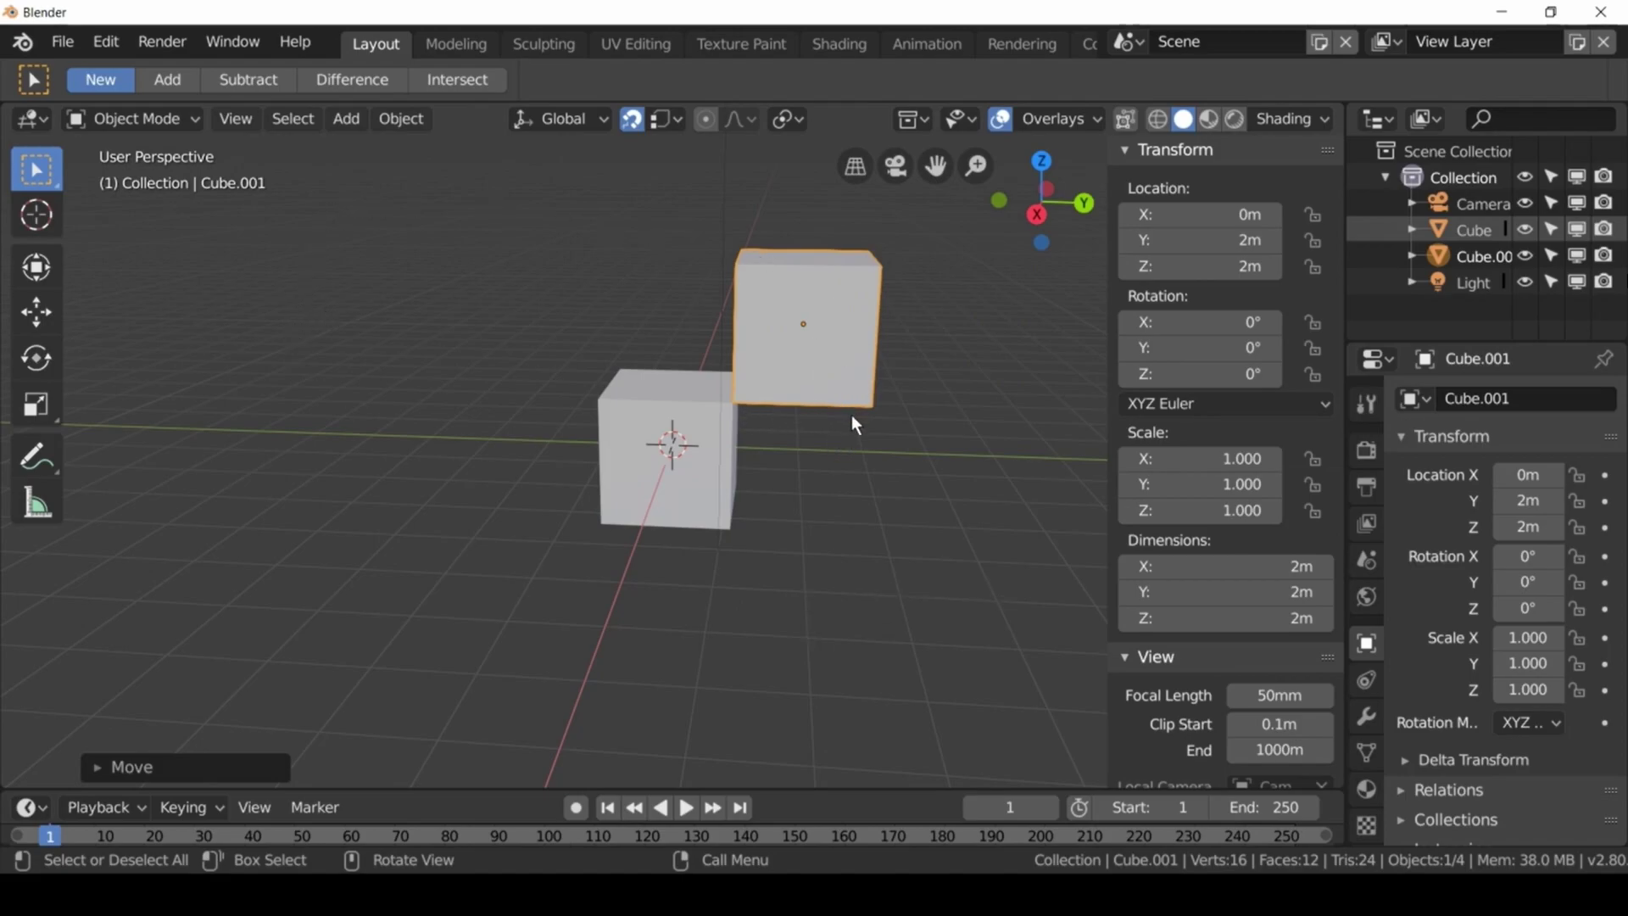
# Move the duplicate to the original's other side and vertex-snap it squarely on top of the original at X 0 m, Y 0 m, Z 2 m.
pyautogui.press('g')
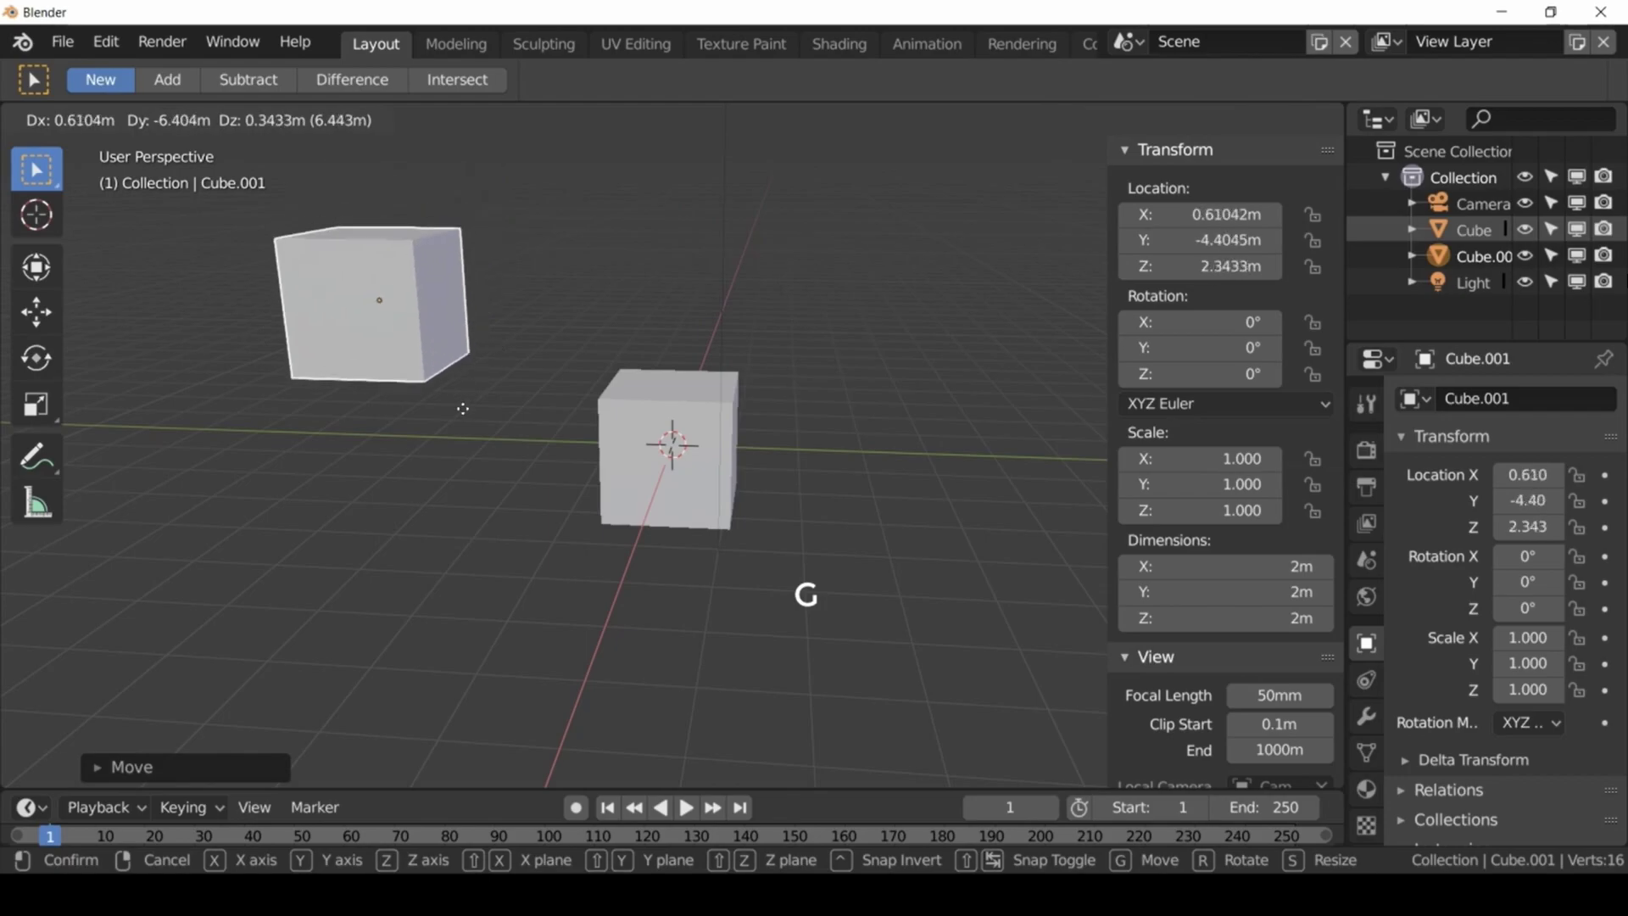
pyautogui.click(470, 414)
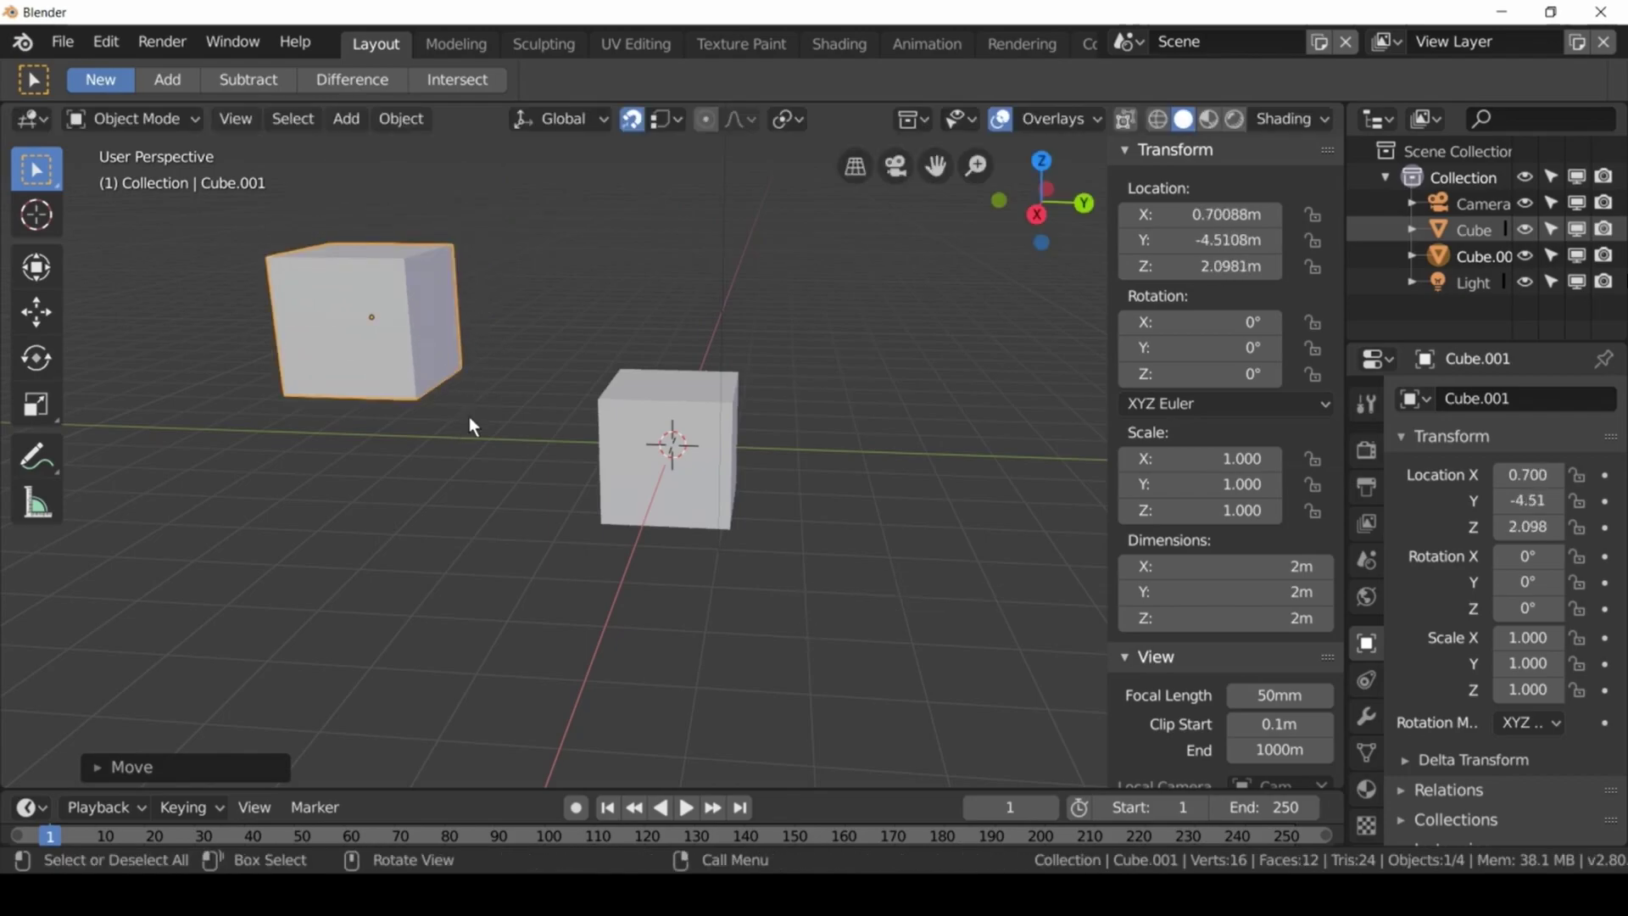
pyautogui.press('g')
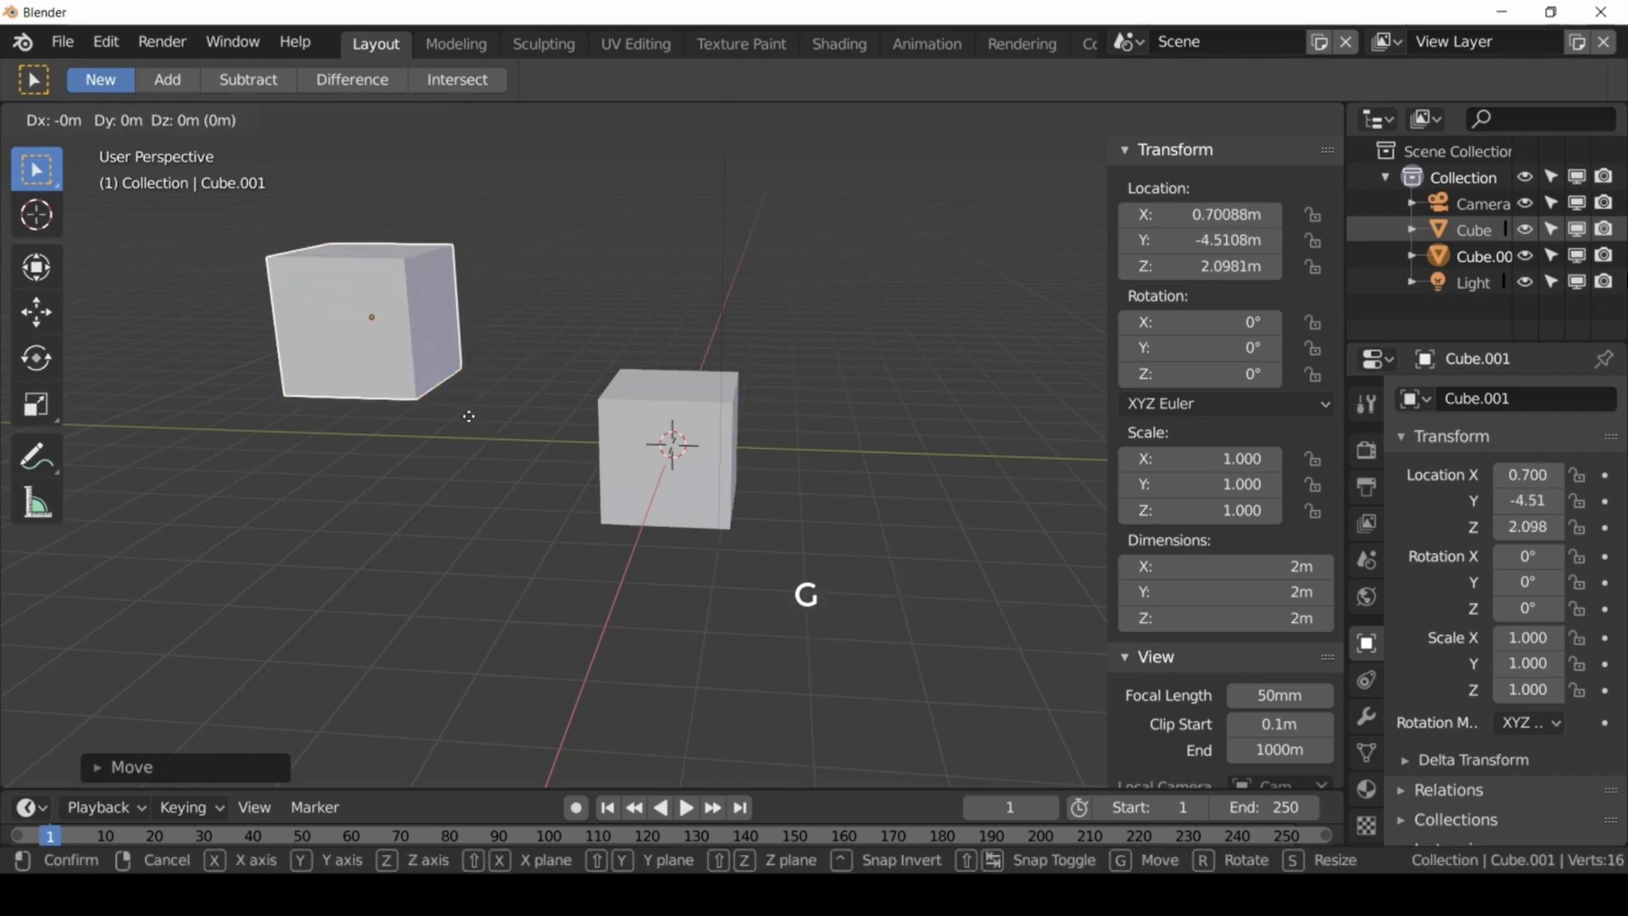
pyautogui.click(604, 404)
pyautogui.press('g')
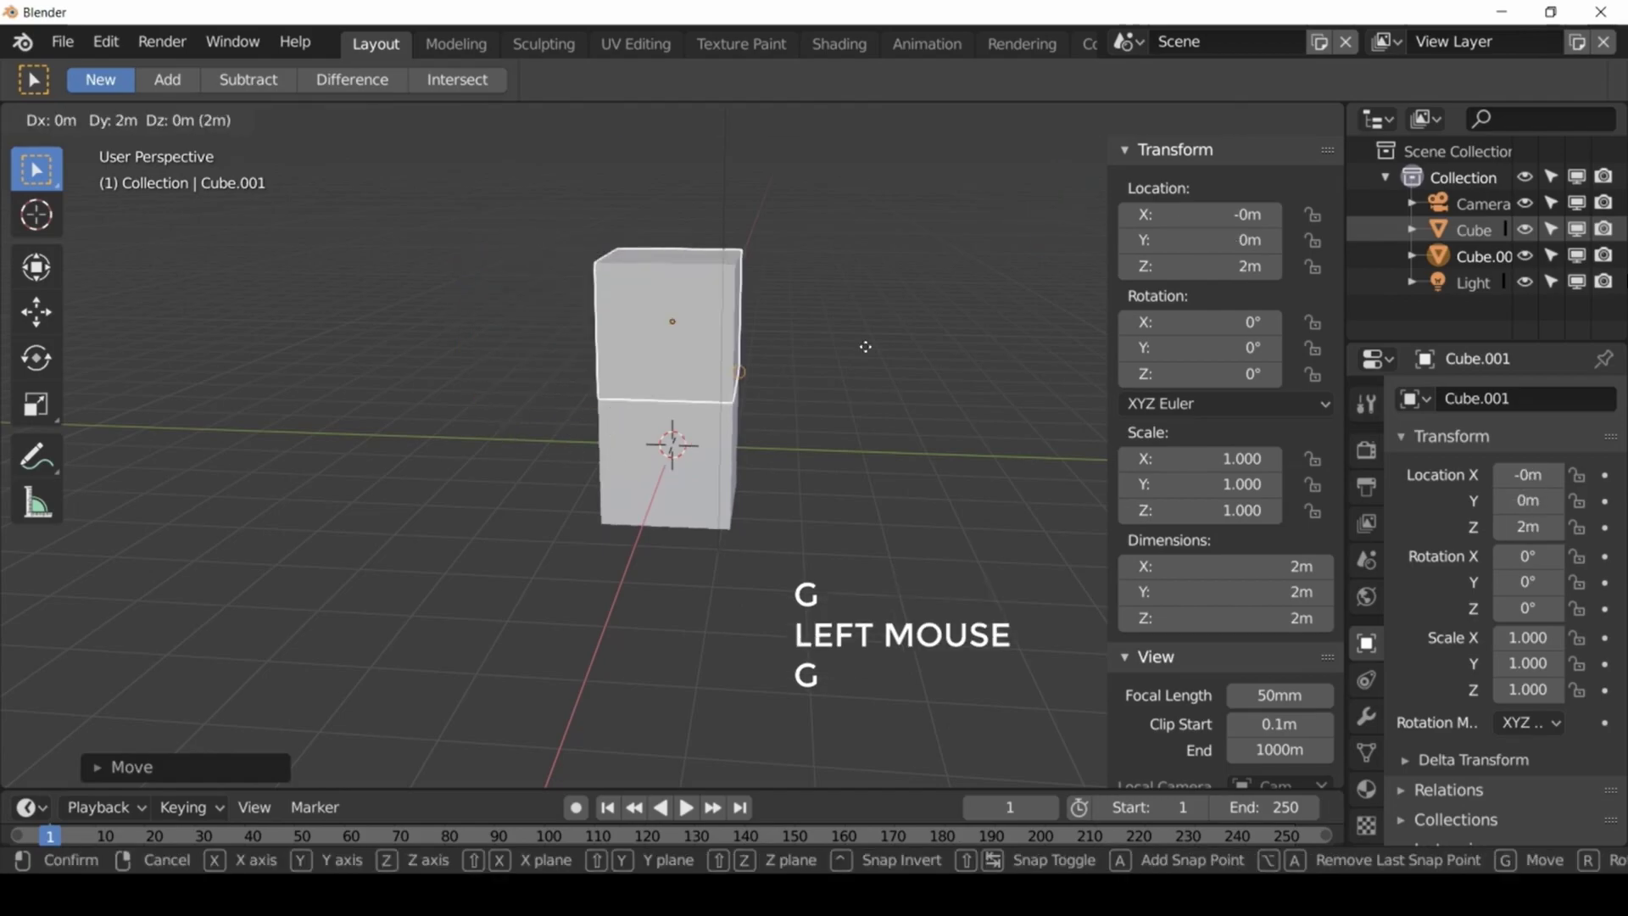
pyautogui.click(739, 460)
pyautogui.press('g')
pyautogui.click(602, 409)
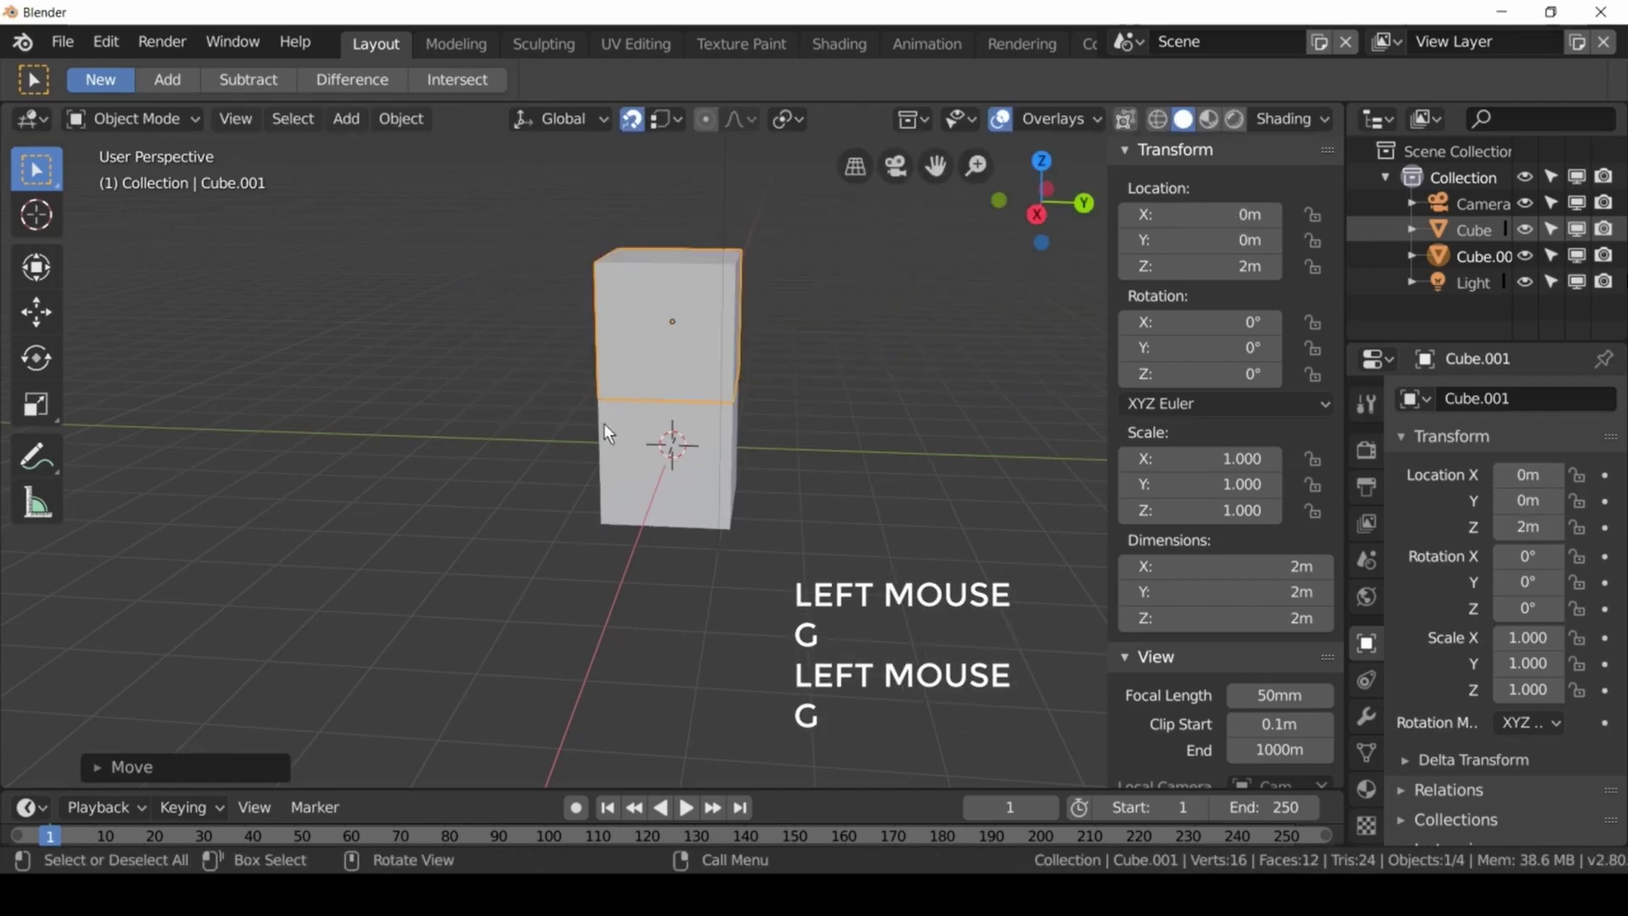
# Vertex-snap the duplicate to the adjacent top corner of the original cube, at X -2 m, Y 0 m, Z 2 m.
pyautogui.moveTo(812, 423); pyautogui.dragTo(675, 441, button='middle')
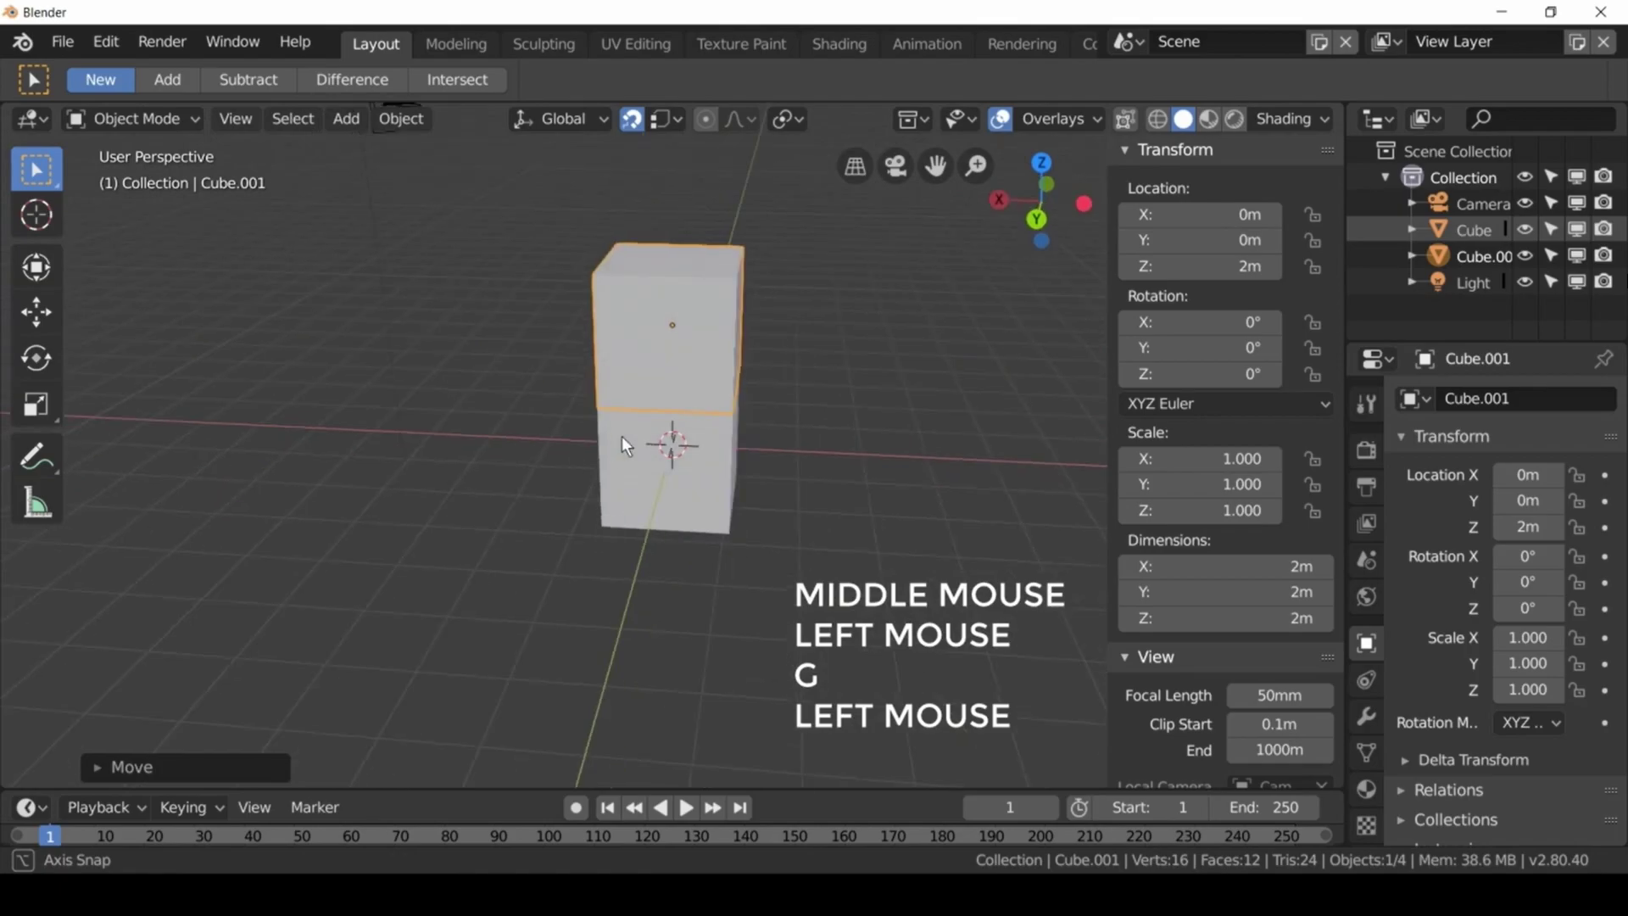
pyautogui.press('g')
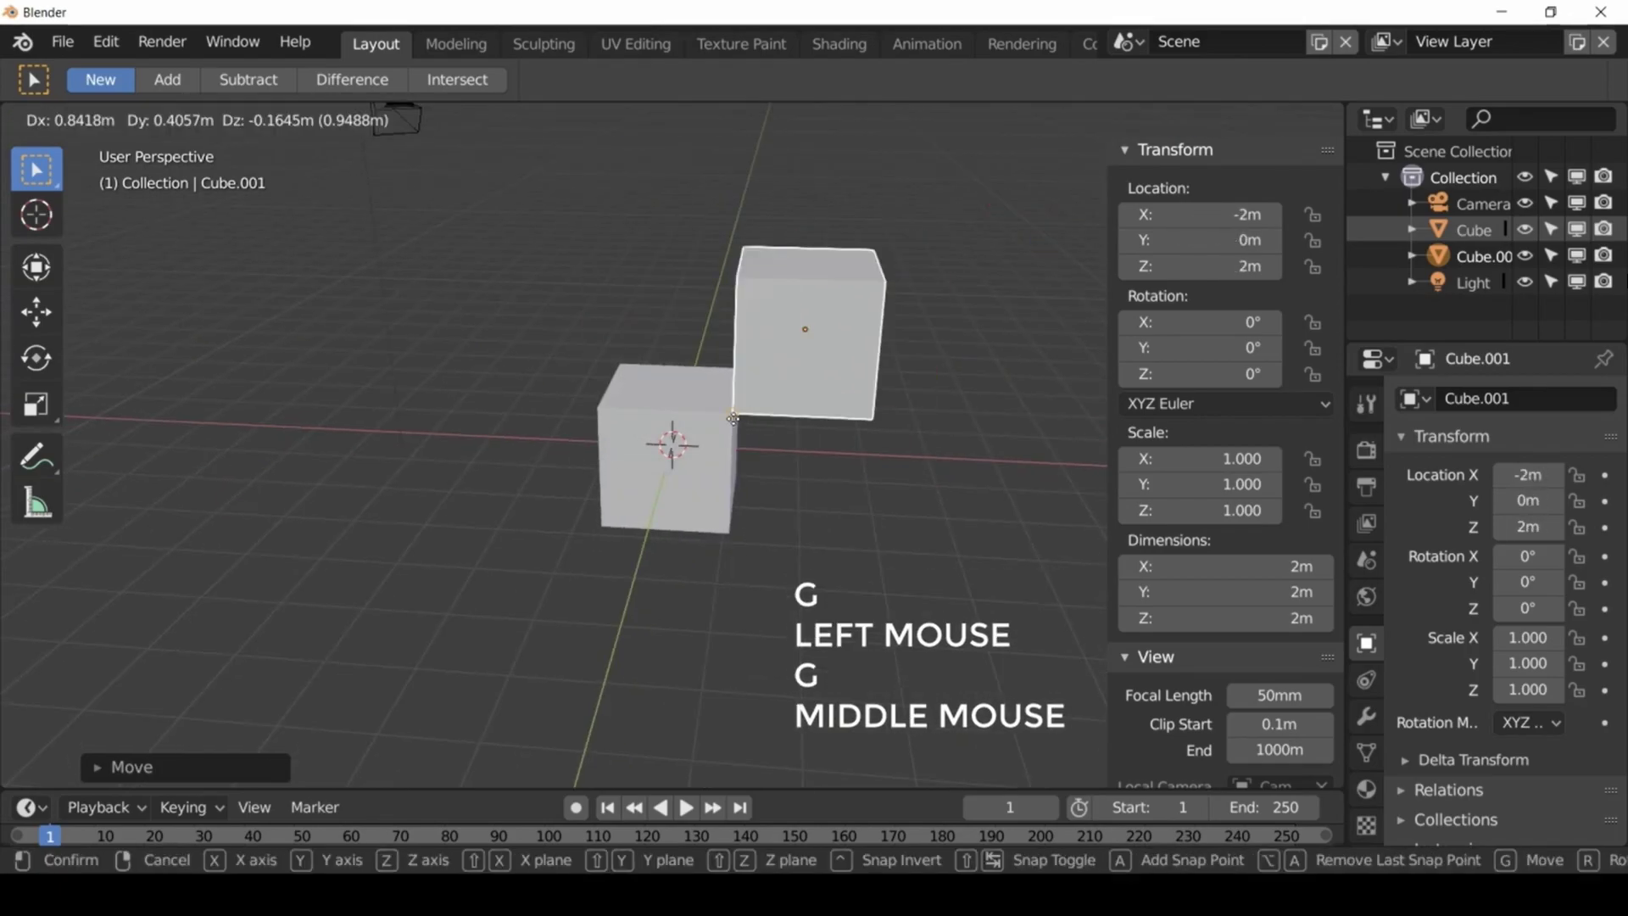
pyautogui.click(771, 539)
# Duplicate the upper cube and vertex-snap the copy flush beside it at X -2 m, Y 2 m, Z 2 m.
pyautogui.moveTo(770, 539); pyautogui.dragTo(877, 535, button='middle')
pyautogui.hotkey('shift', 'd')
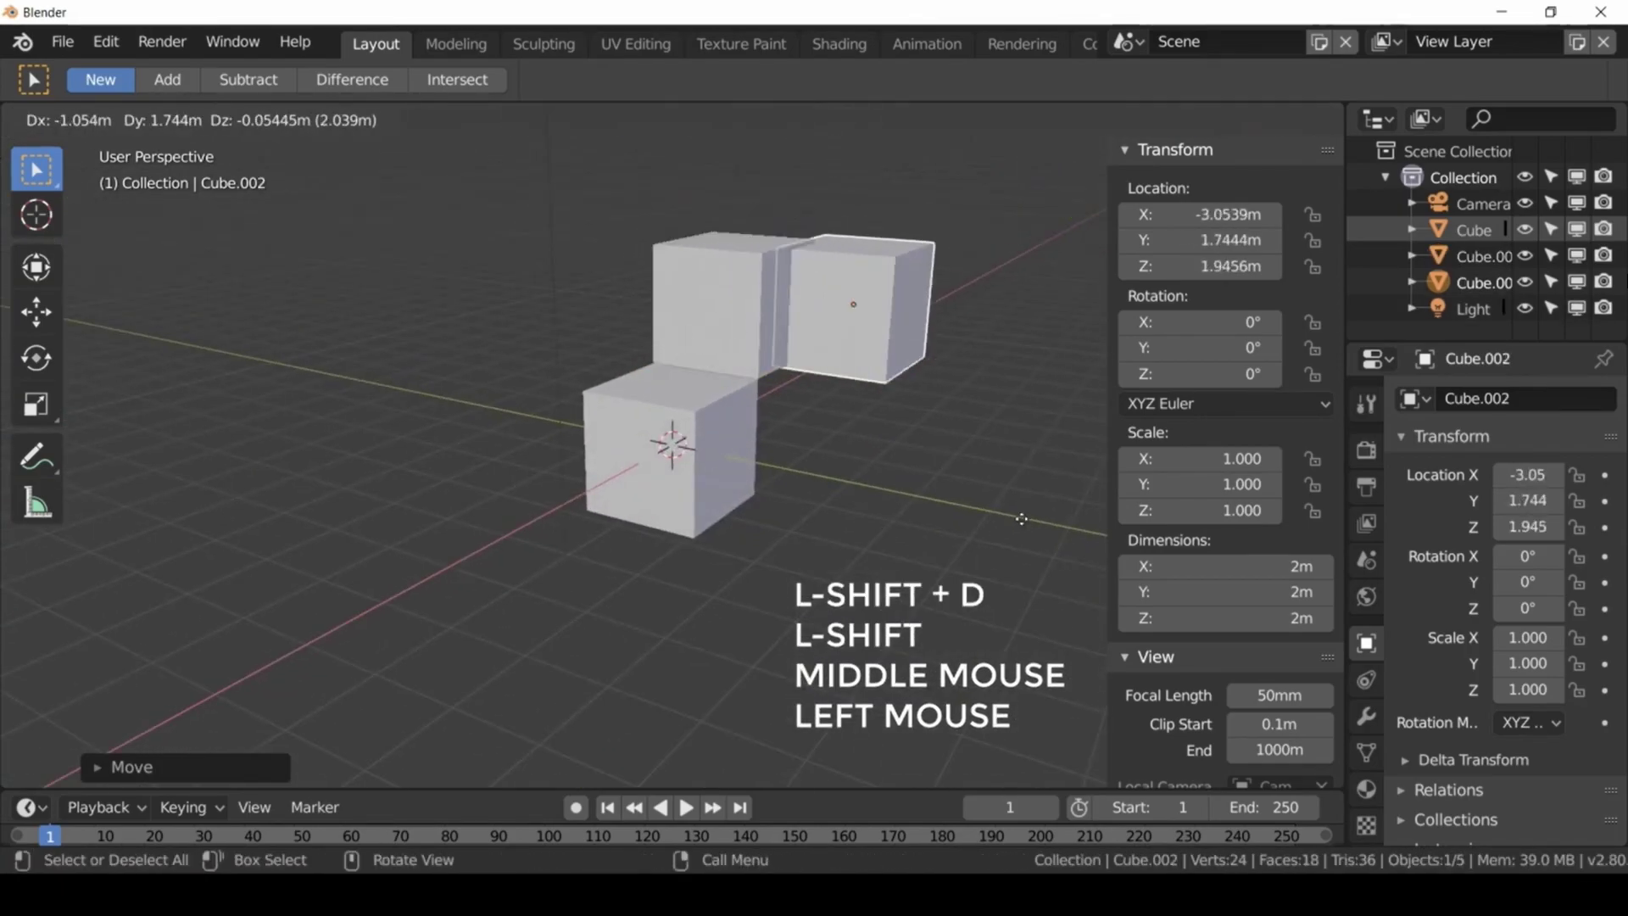
pyautogui.click(947, 510)
pyautogui.press('g')
pyautogui.click(805, 459)
pyautogui.moveTo(807, 461); pyautogui.dragTo(755, 408, button='middle')
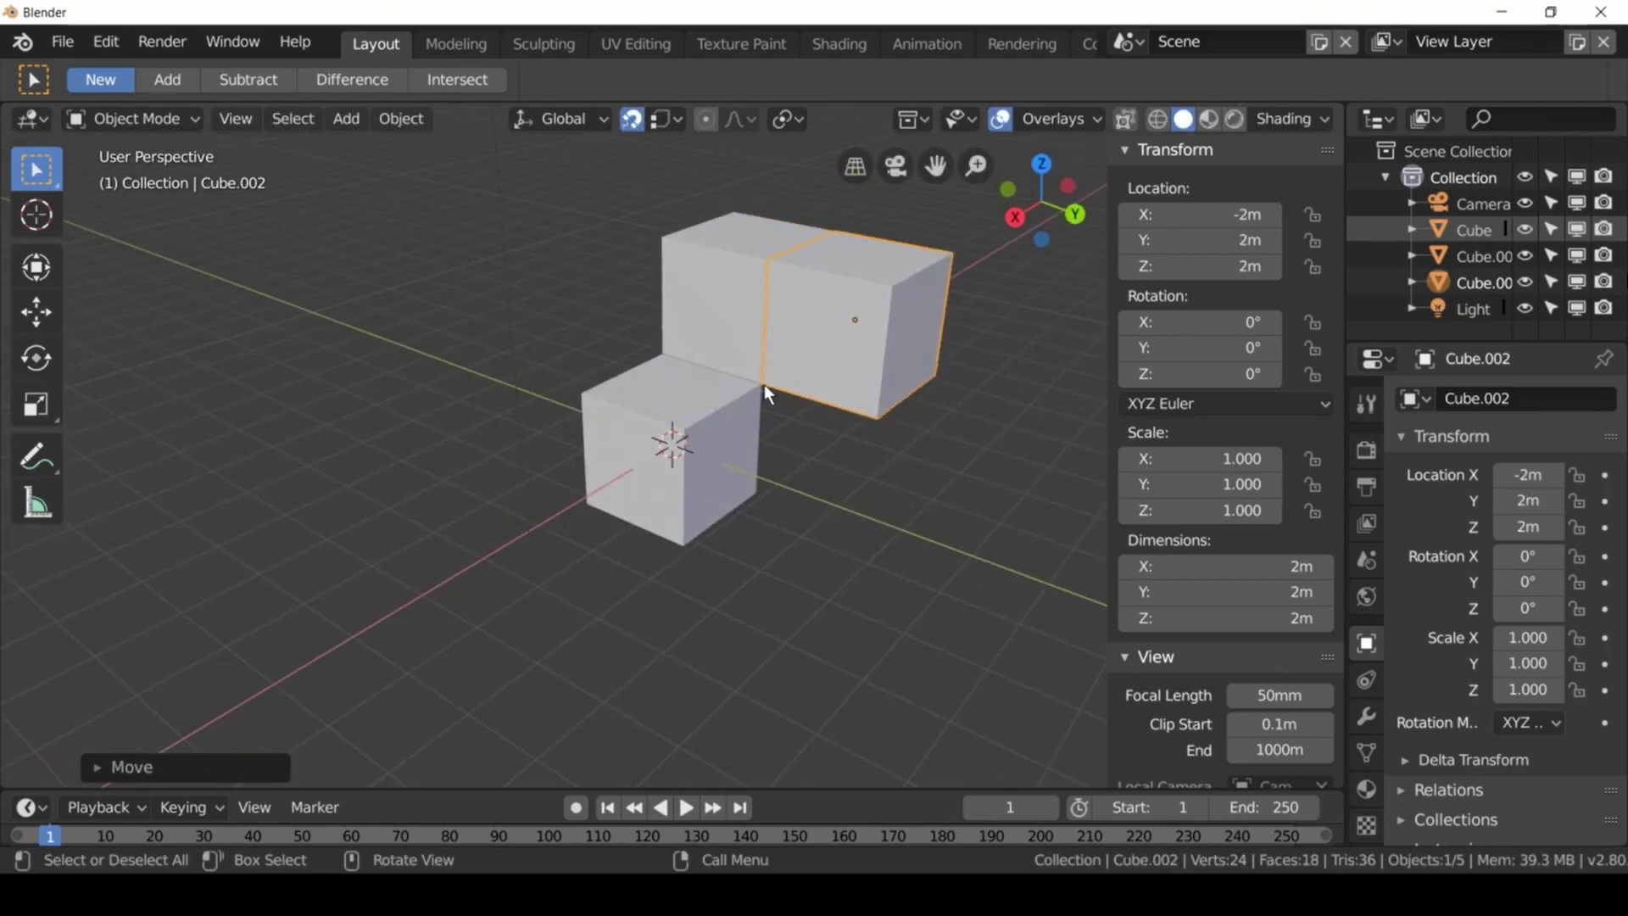
# Scale the newest cube to about 0.652 and vertex-snap it to the upper cube's top corner at X -1.6525 m, Y 1.6525 m, Z 3.6525 m.
pyautogui.press('s')
pyautogui.click(917, 596)
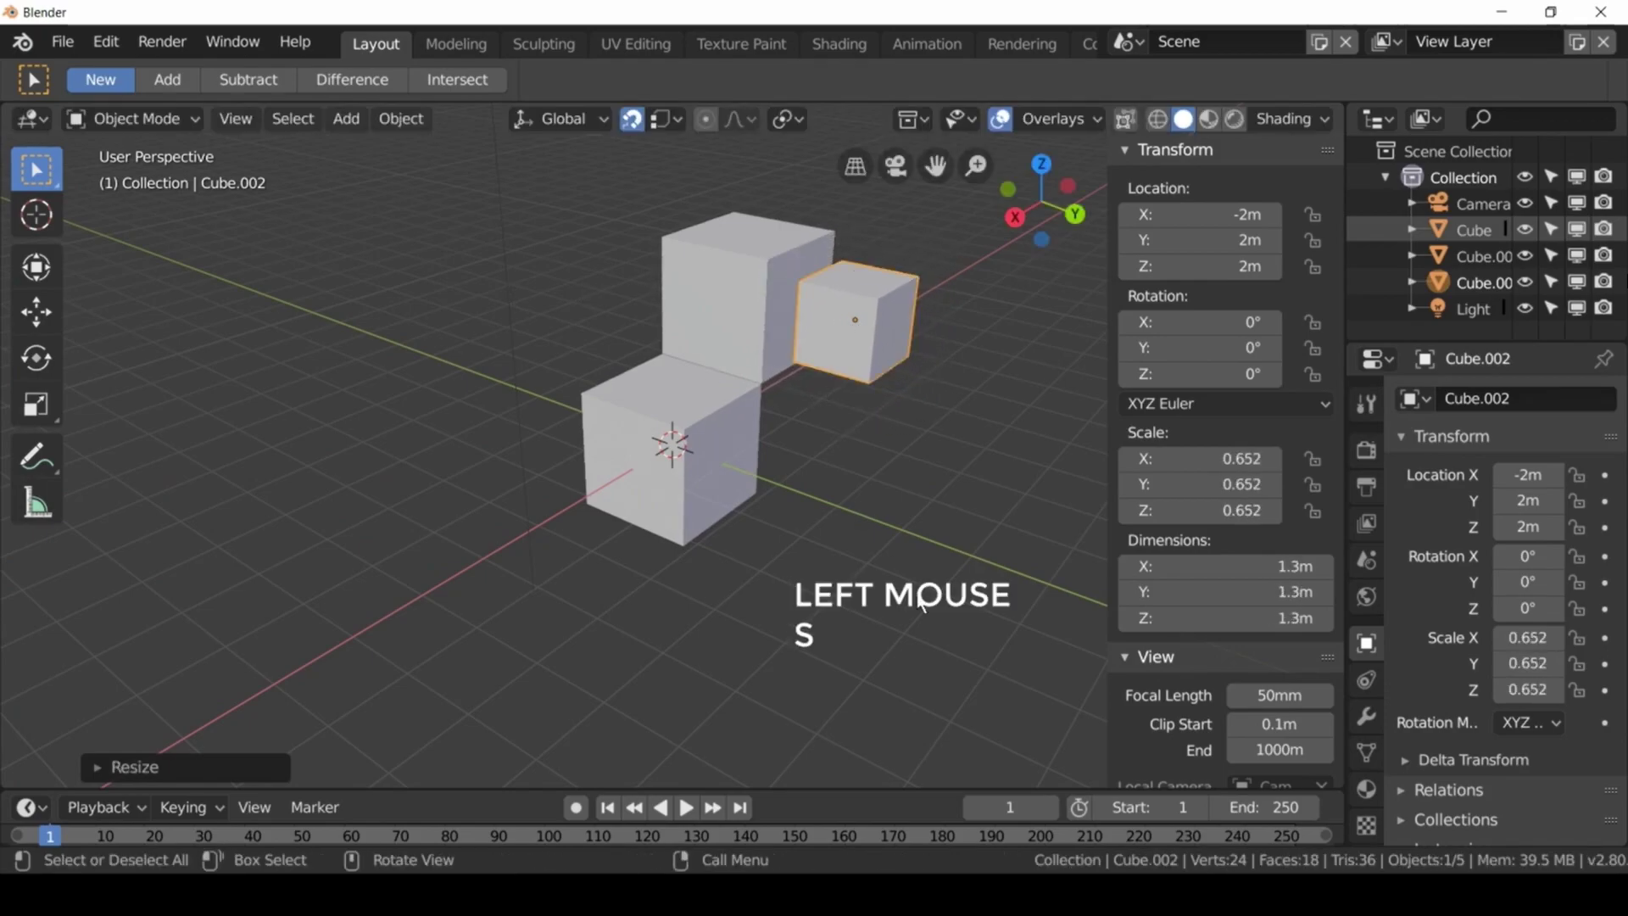
pyautogui.press('g')
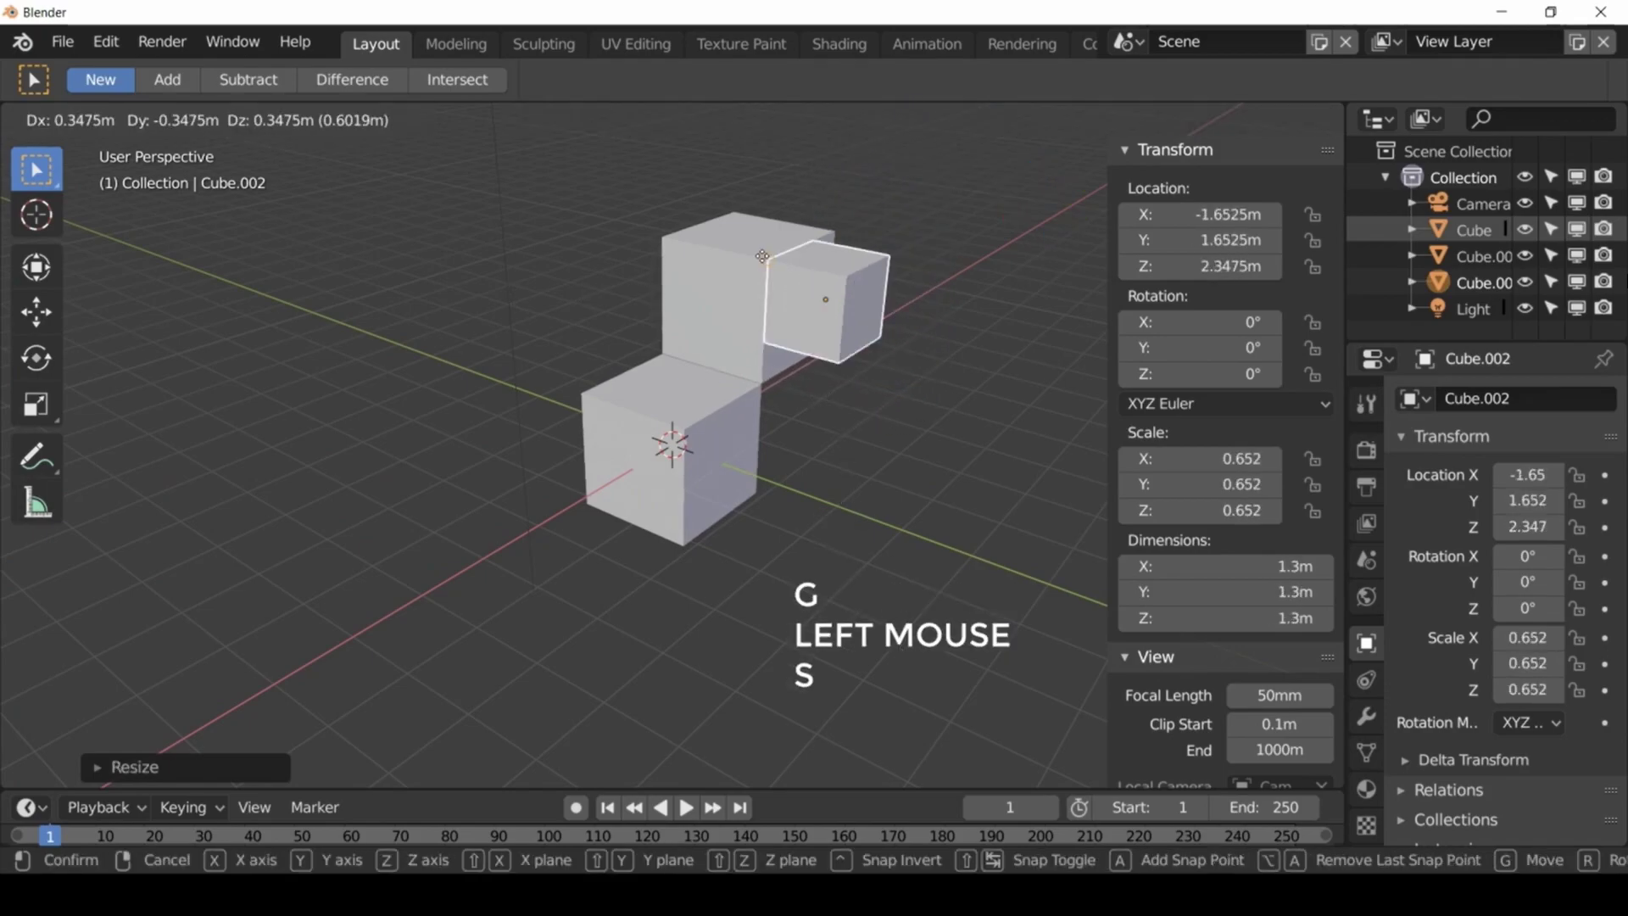
pyautogui.click(950, 221)
pyautogui.press('g')
pyautogui.click(834, 262)
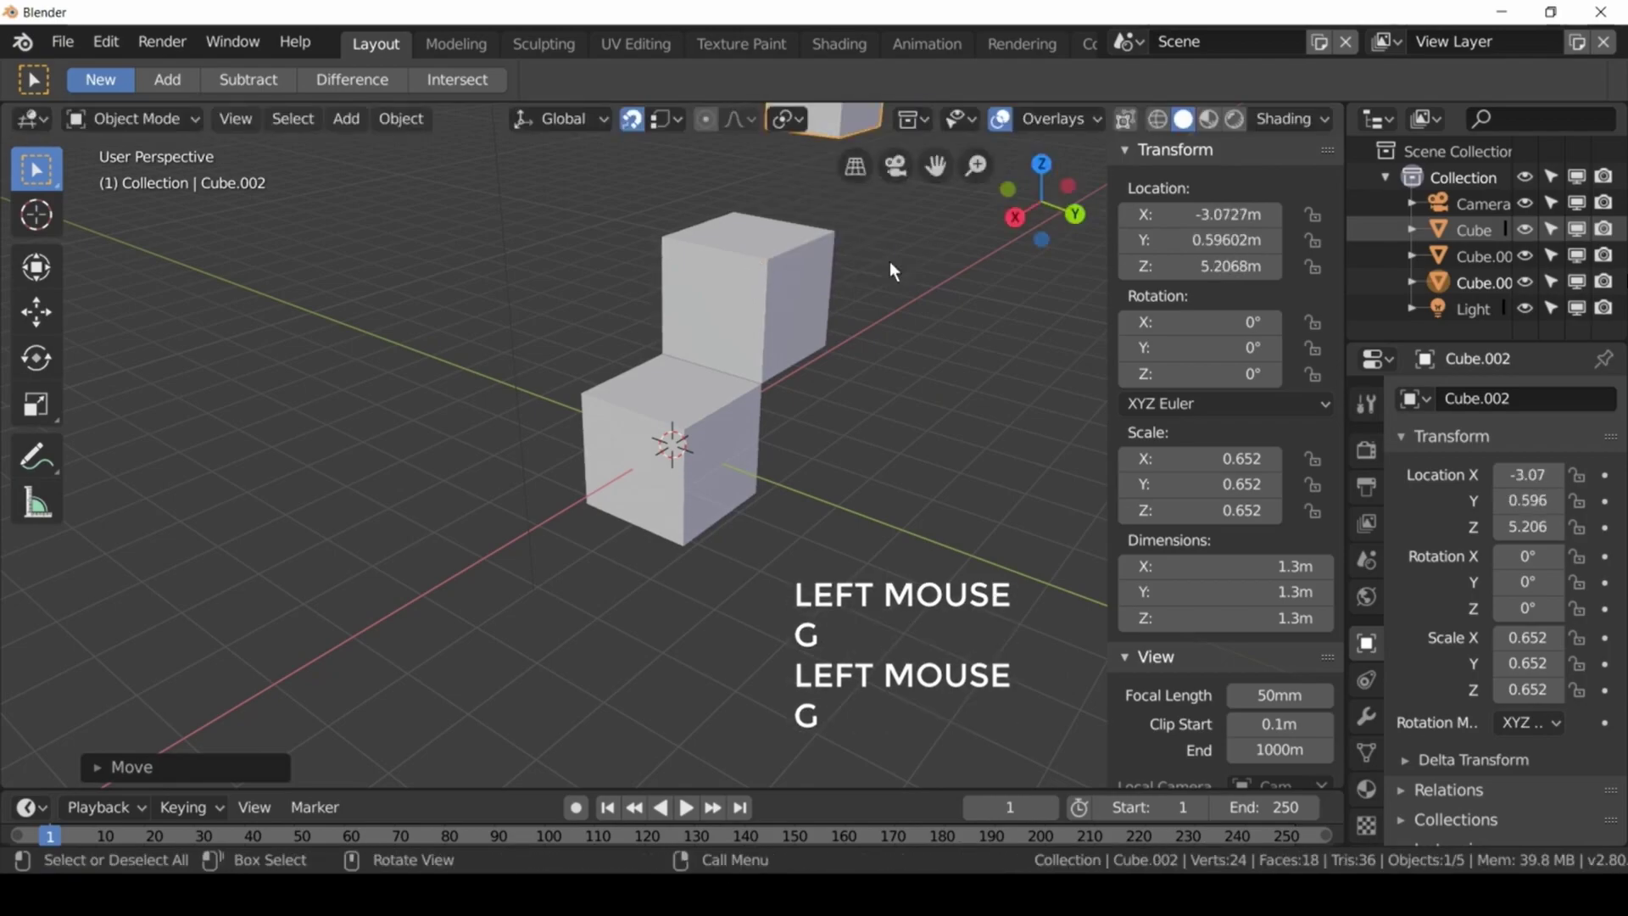
pyautogui.press('g')
pyautogui.click(788, 280)
pyautogui.press('g')
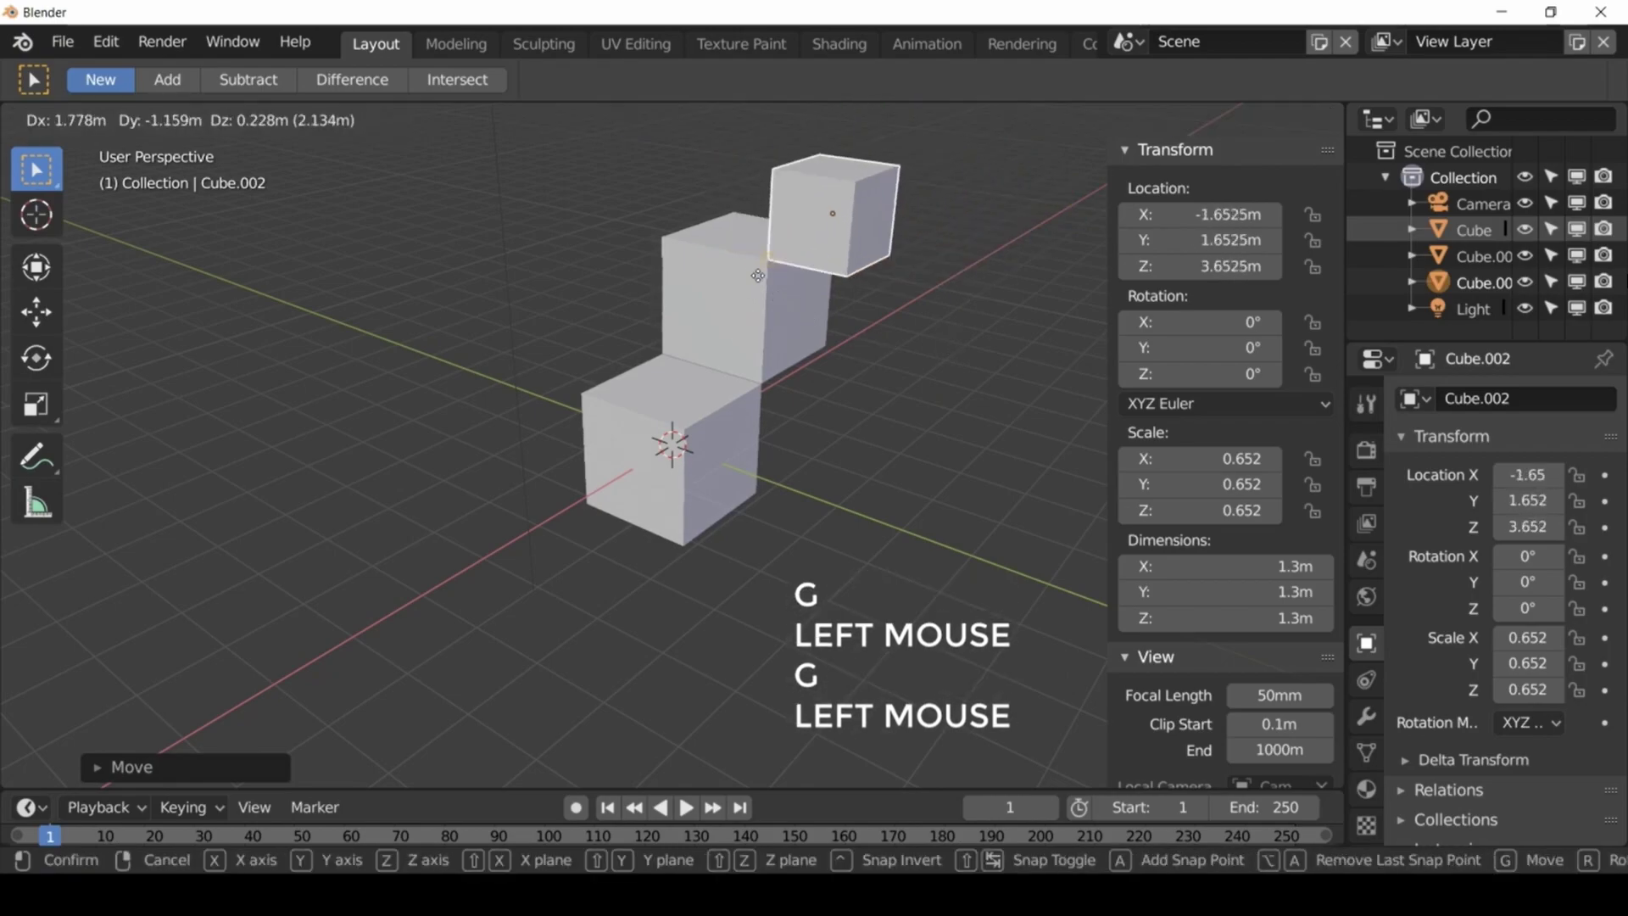
pyautogui.click(774, 266)
# Vertex-snap the small cube to the original cube's top corner, at about X -0.3475 m, Y 1.6525 m, Z 1.6525 m.
pyautogui.moveTo(794, 405); pyautogui.dragTo(861, 440, button='middle')
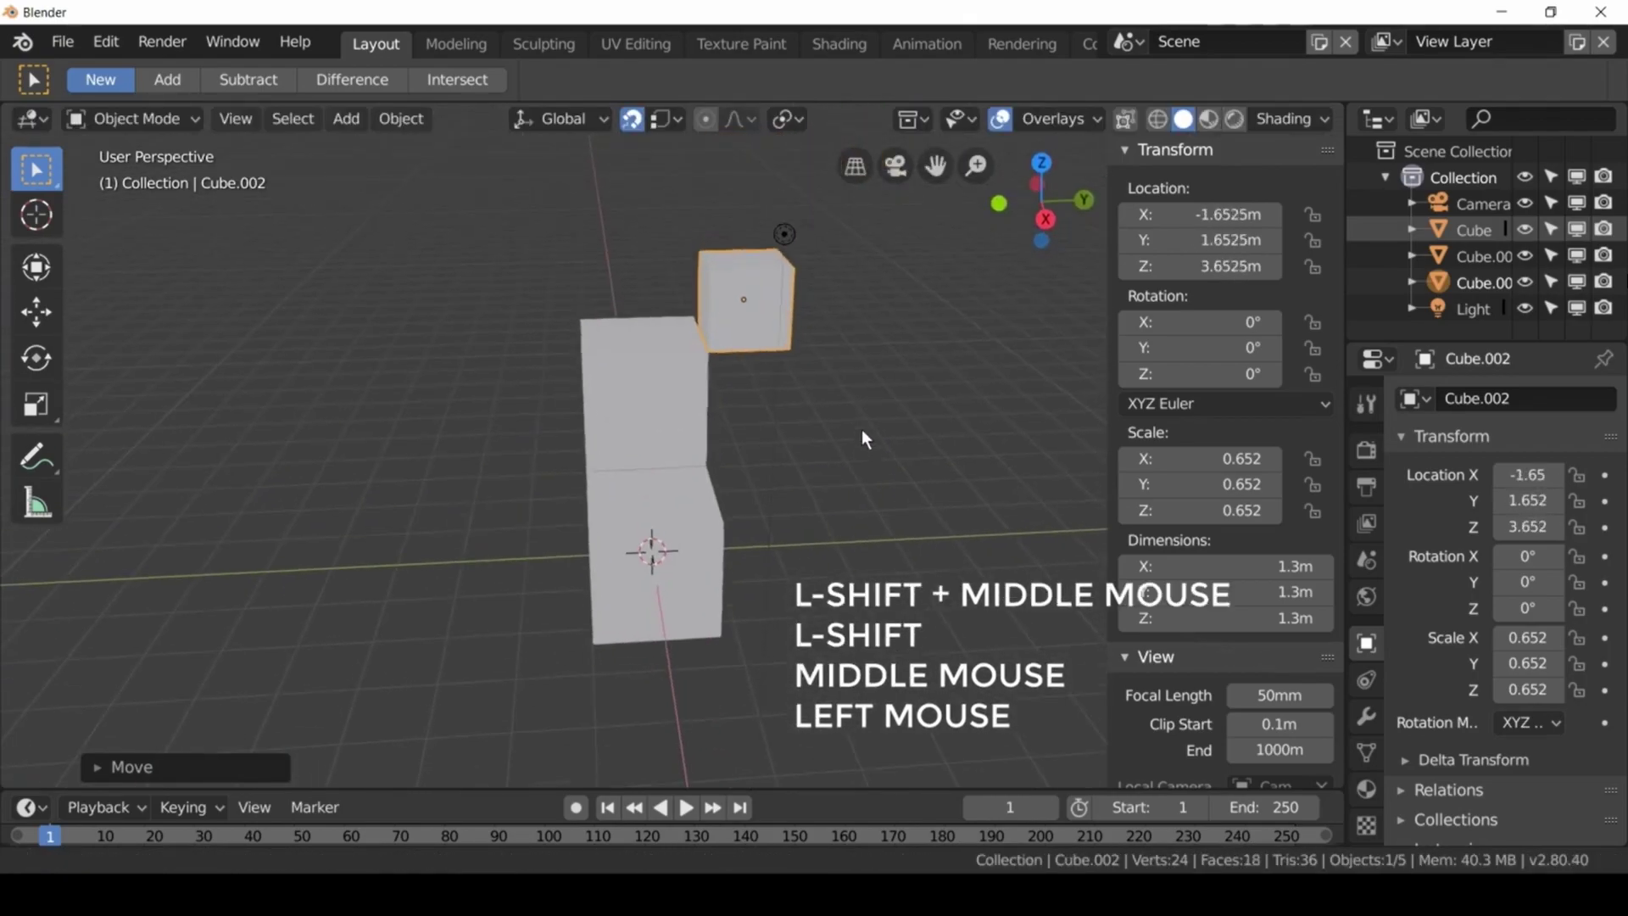
pyautogui.press('g')
pyautogui.click(727, 516)
pyautogui.moveTo(727, 515); pyautogui.dragTo(679, 462, button='middle')
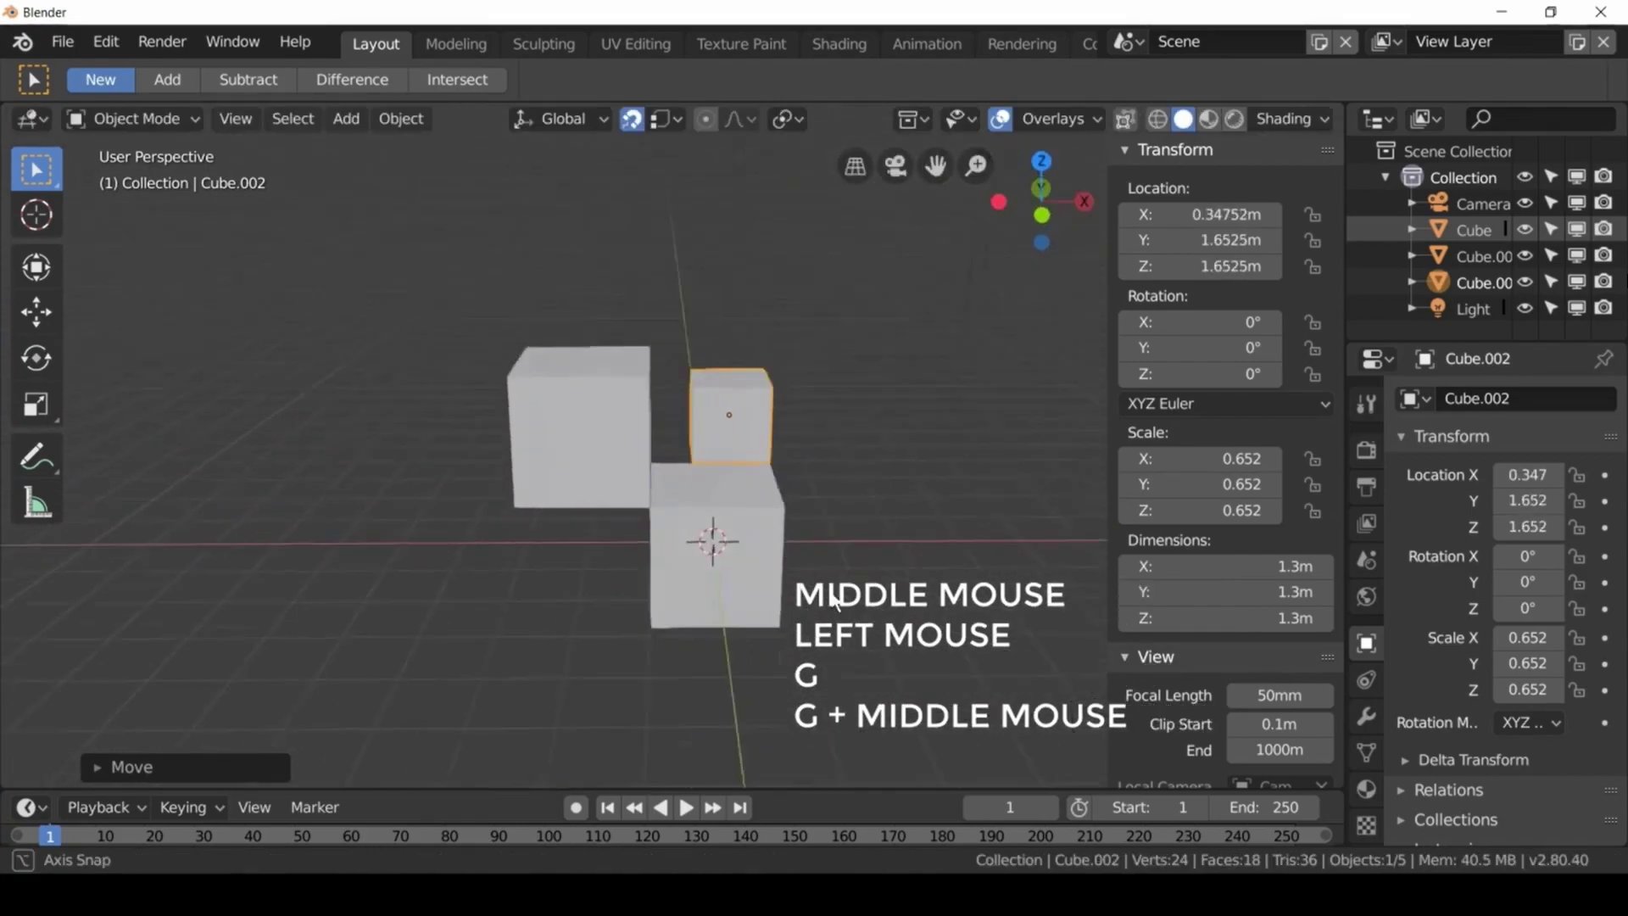
pyautogui.click(670, 466)
pyautogui.moveTo(913, 542); pyautogui.dragTo(854, 524, button='middle')
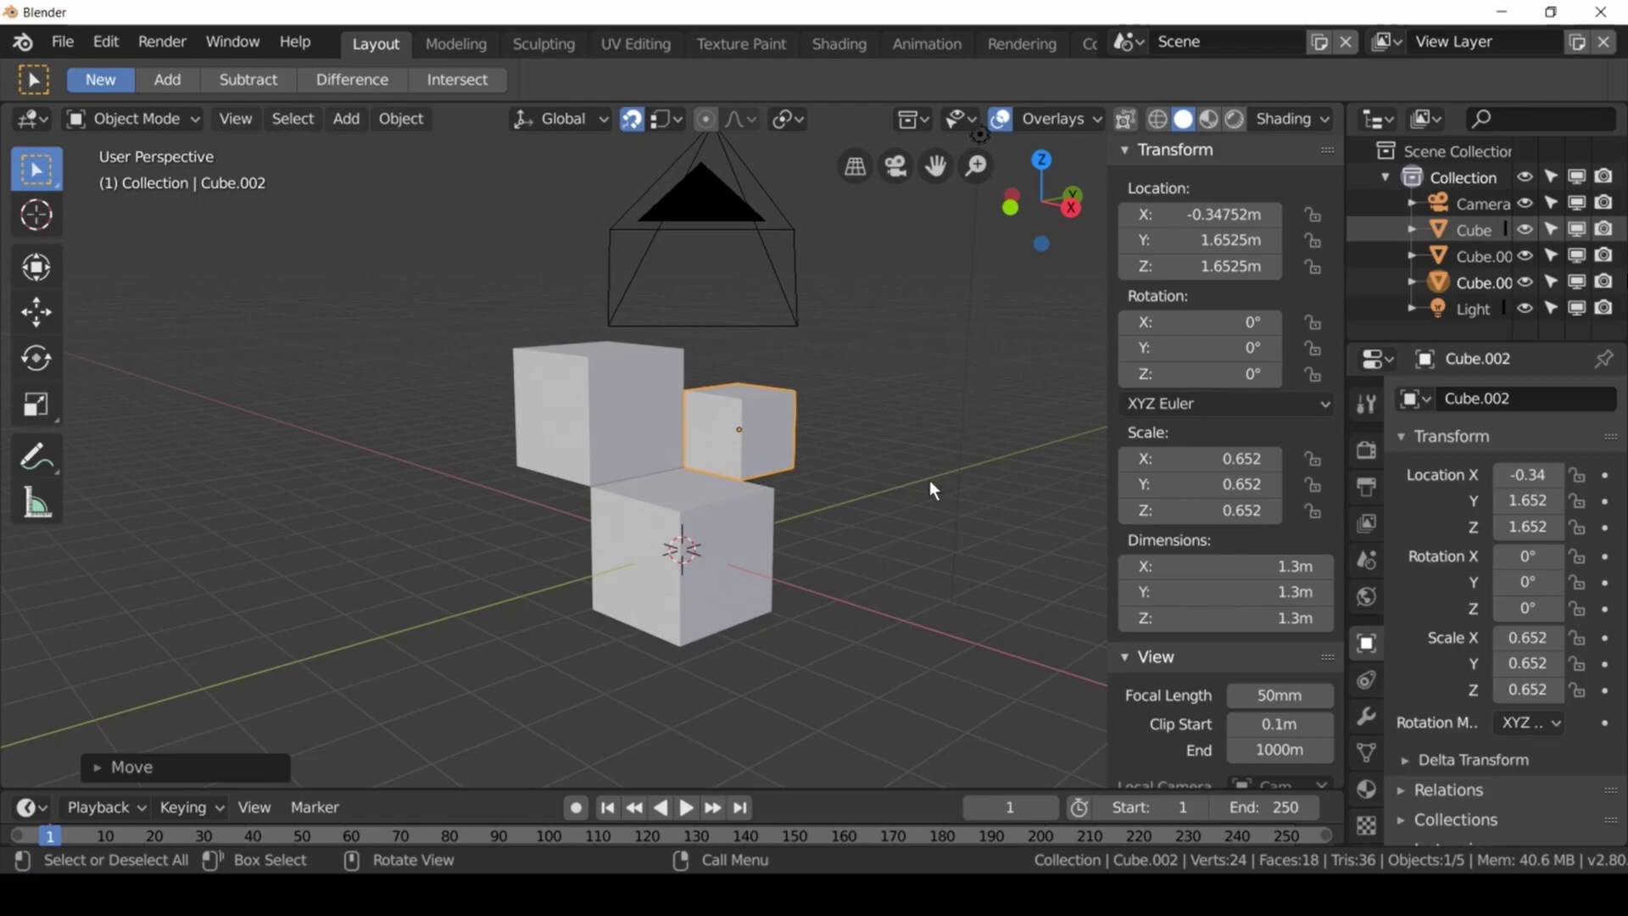
# Open the snapping options.
pyautogui.click(675, 126)
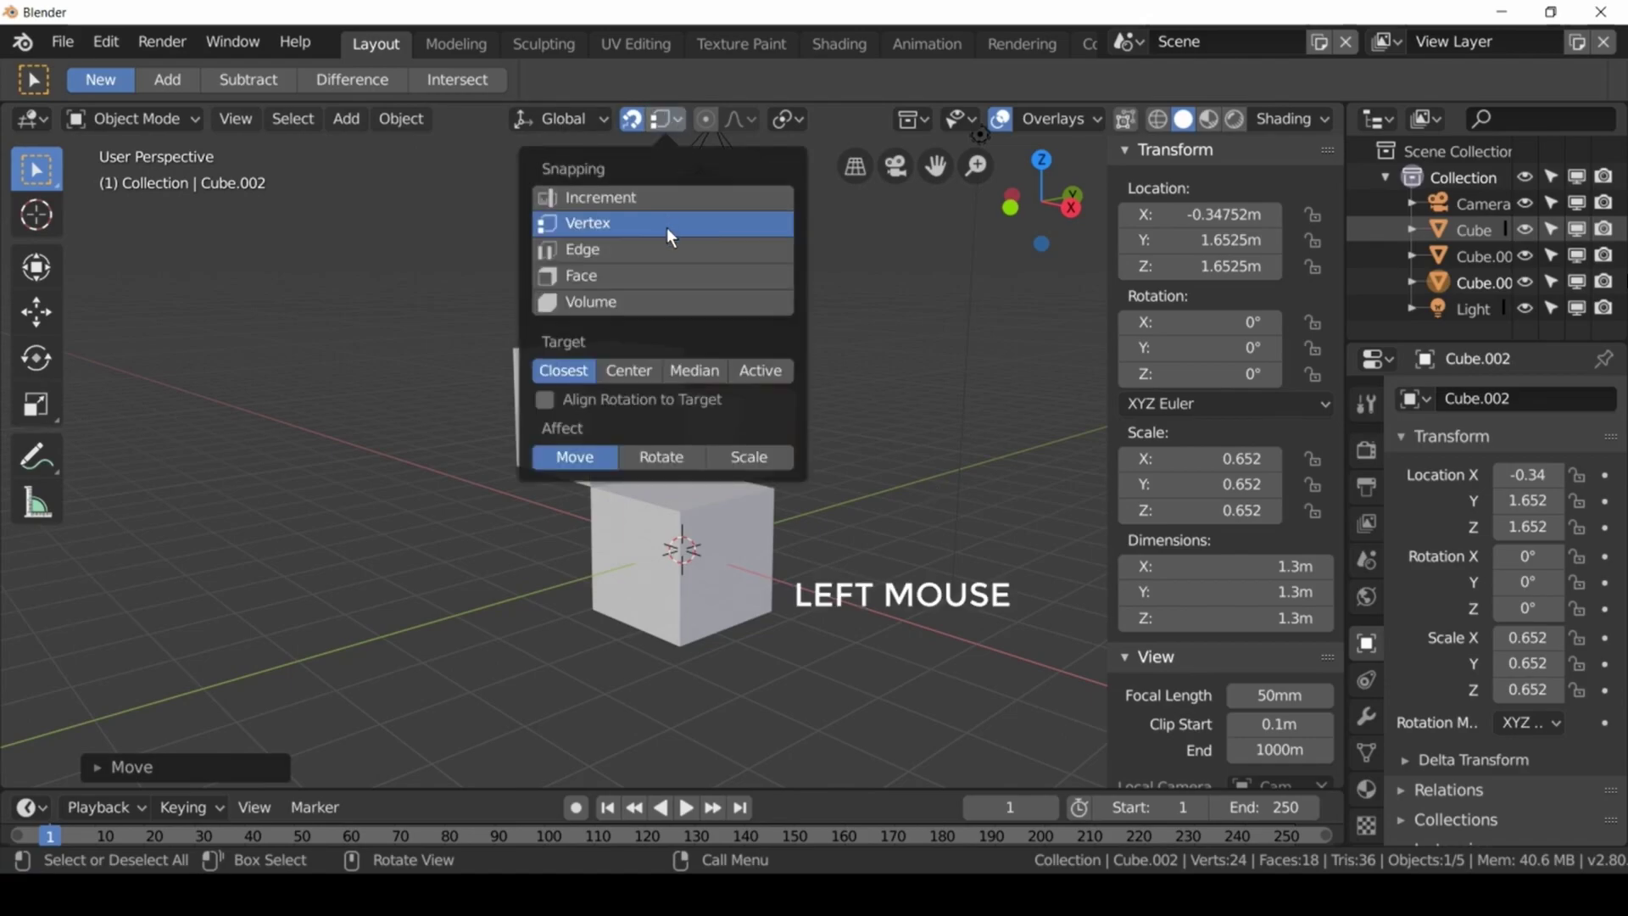